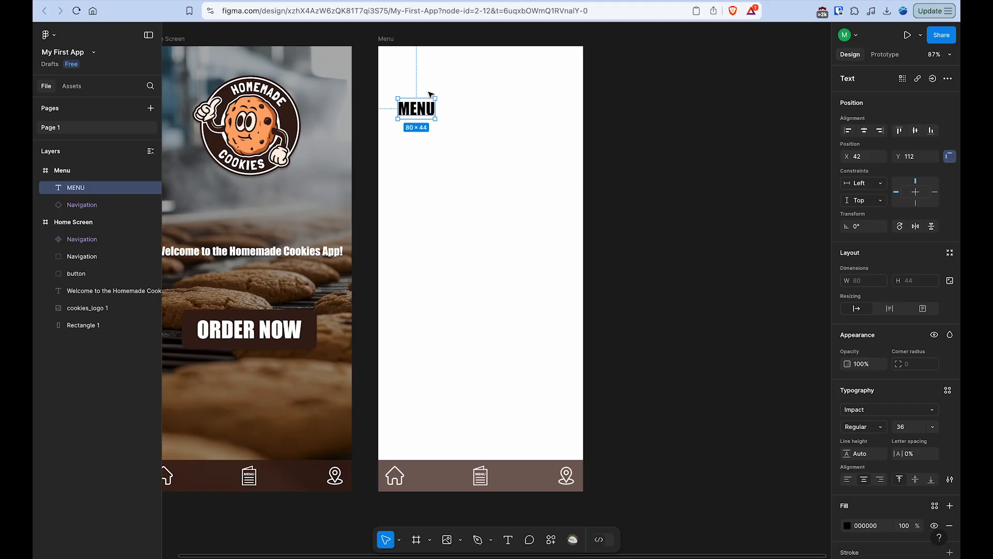
- Move the MENU heading up to about X 44, Y 43 in the Menu frame and set its font size to 64
{"action": "left_click_drag", "start_coordinate": [426, 111], "coordinate": [424, 77]}
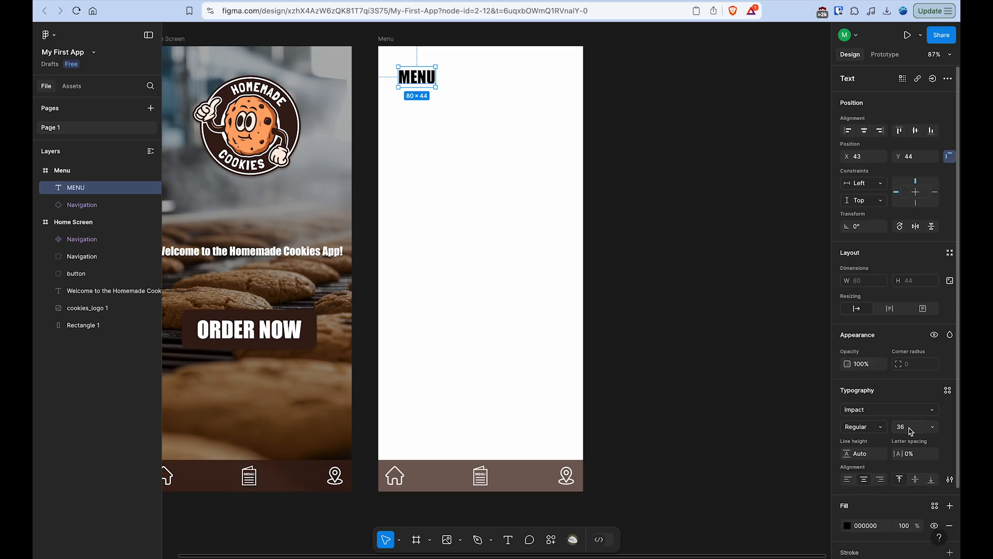
{"action": "left_click", "coordinate": [840, 398]}
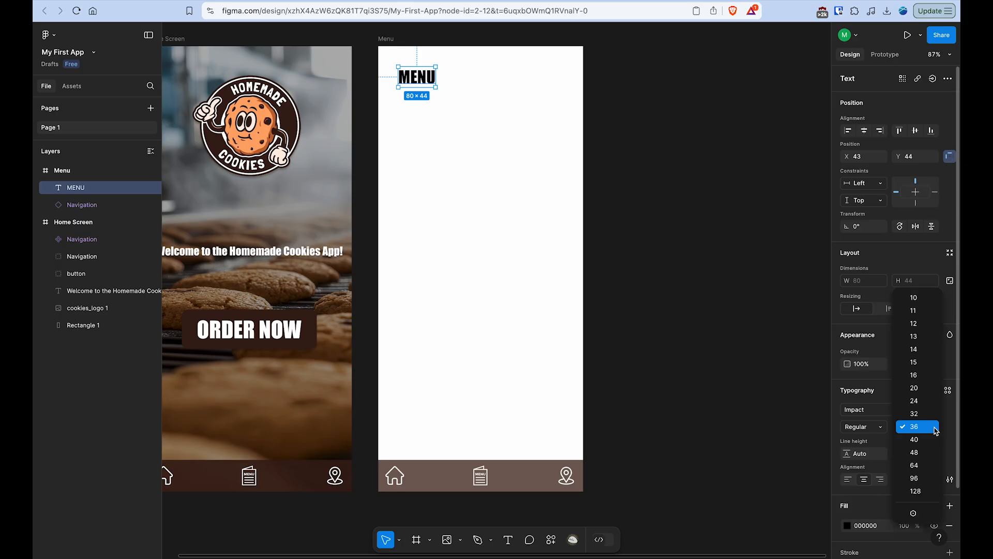
{"action": "left_click", "coordinate": [914, 465]}
{"action": "left_click_drag", "start_coordinate": [421, 88], "coordinate": [437, 87]}
- Recolour the MENU heading with the dark brown (3A1E15) sampled from the cookie logo on the Home Screen
{"action": "scroll", "coordinate": [892, 456], "scroll_direction": "down", "scroll_amount": 3}
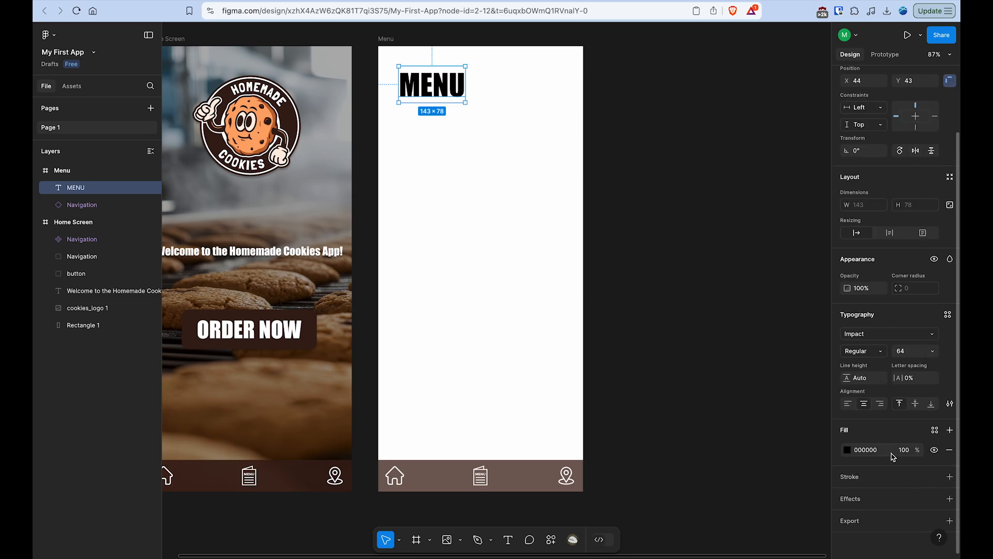
{"action": "left_click", "coordinate": [848, 451]}
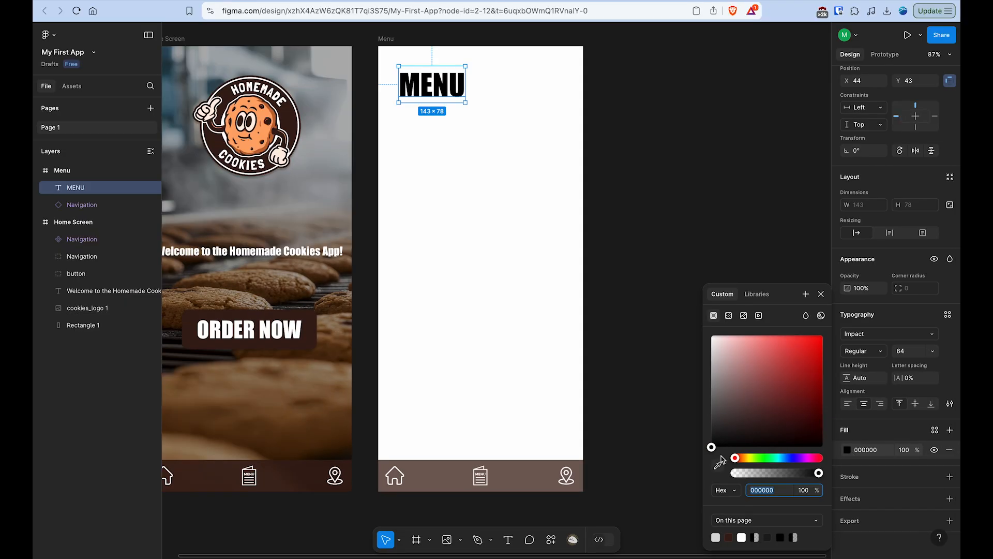
{"action": "left_click", "coordinate": [720, 460]}
{"action": "left_click", "coordinate": [298, 132]}
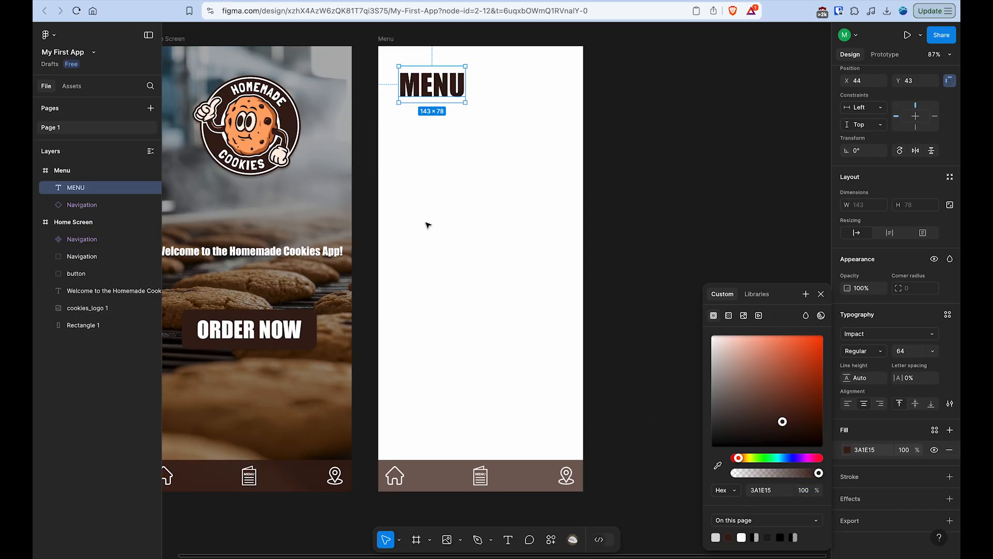
{"action": "left_click", "coordinate": [453, 202]}
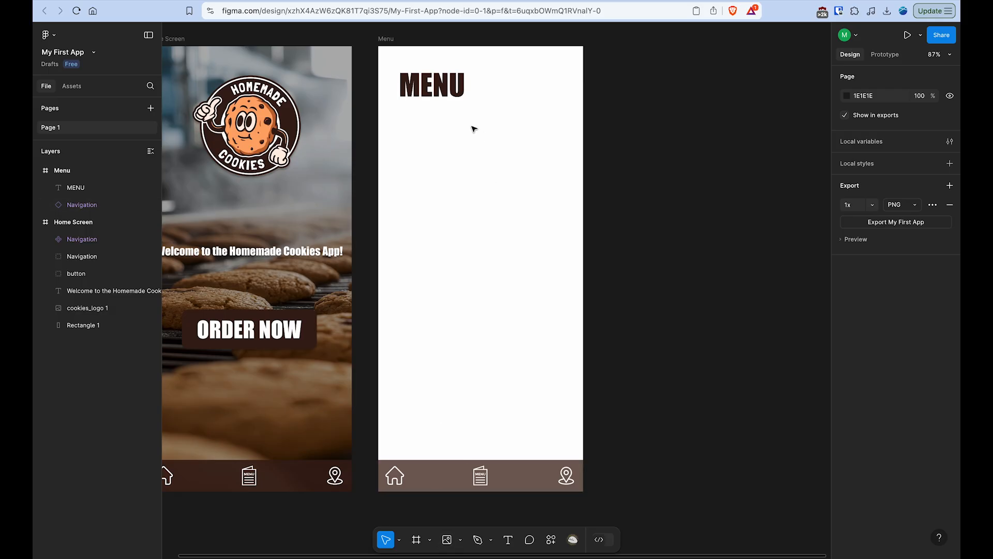
- Draw a rectangle about 161 × 155 below the MENU heading, near its left edge
{"action": "left_click", "coordinate": [461, 540]}
{"action": "left_click", "coordinate": [486, 437]}
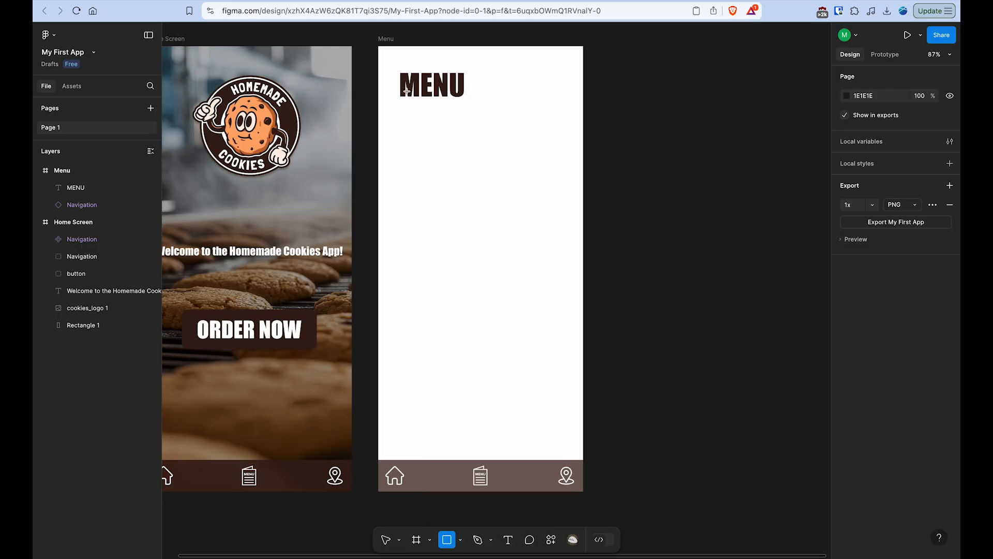
{"action": "left_click_drag", "start_coordinate": [398, 123], "coordinate": [473, 192]}
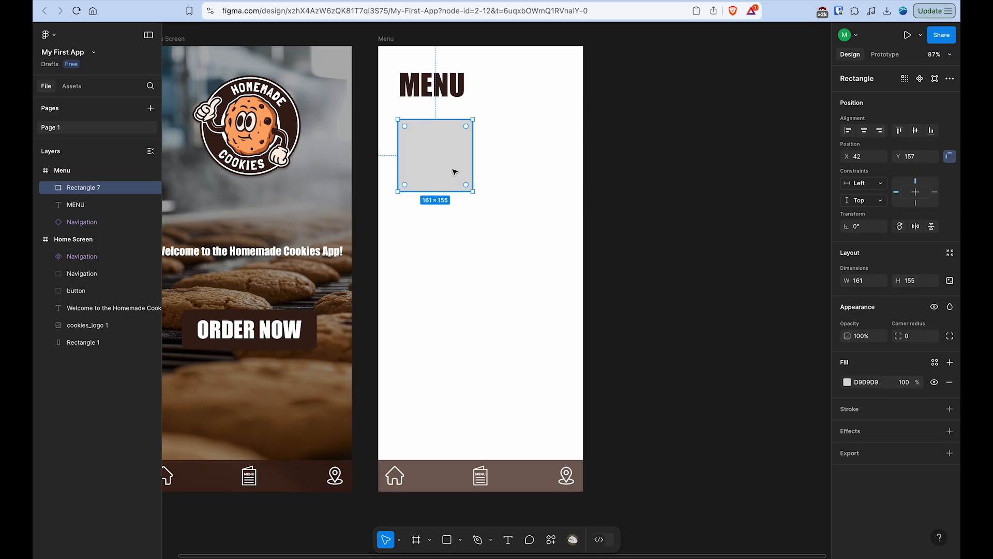
- Add a text layer reading "Menu Item" beside the grey rectangle
{"action": "left_click", "coordinate": [508, 540]}
{"action": "left_click", "coordinate": [488, 143]}
{"action": "type", "text": "Me"}
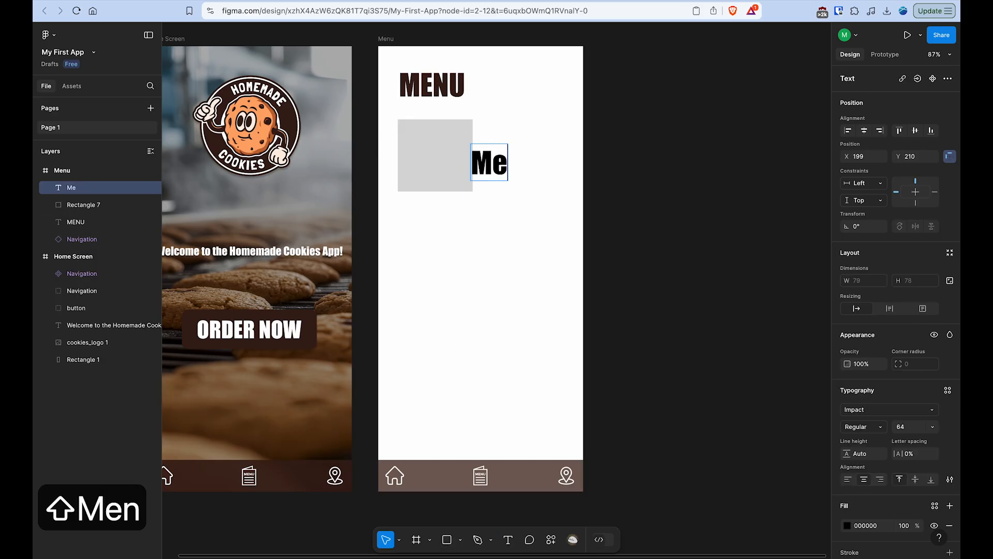
{"action": "type", "text": "nu Item"}
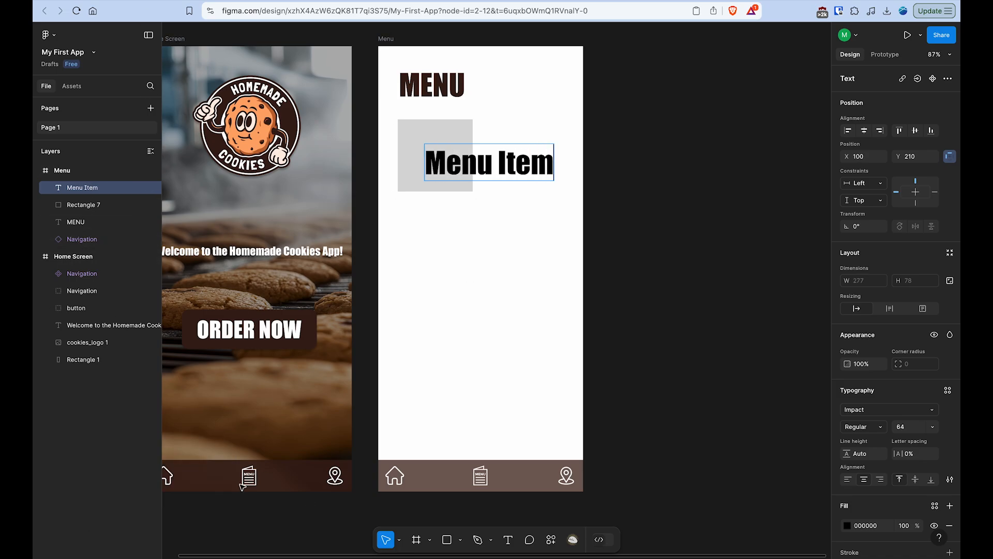
{"action": "key", "text": "Escape"}
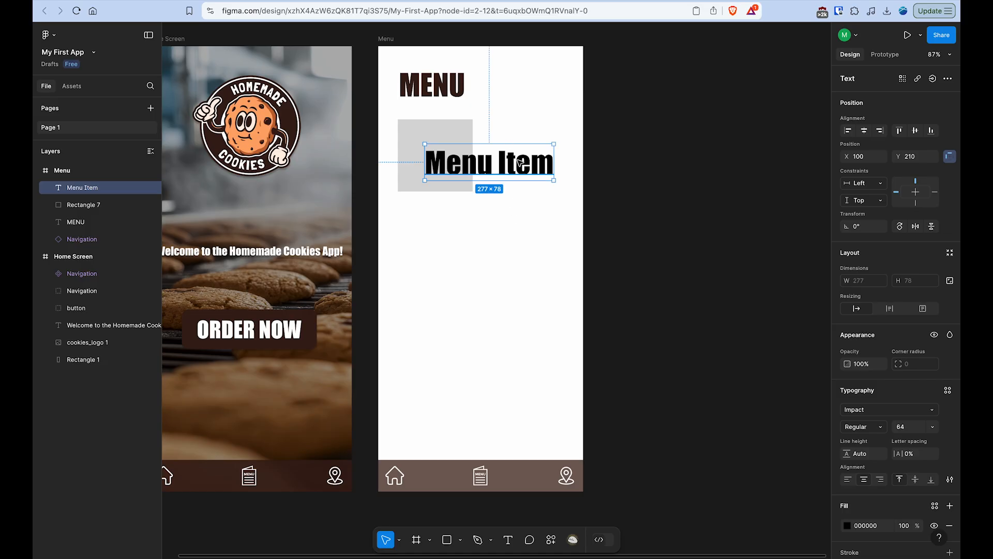
- Set the Menu Item text to size 36 and move it just right of the grey rectangle, vertically centred with it
{"action": "left_click", "coordinate": [937, 430]}
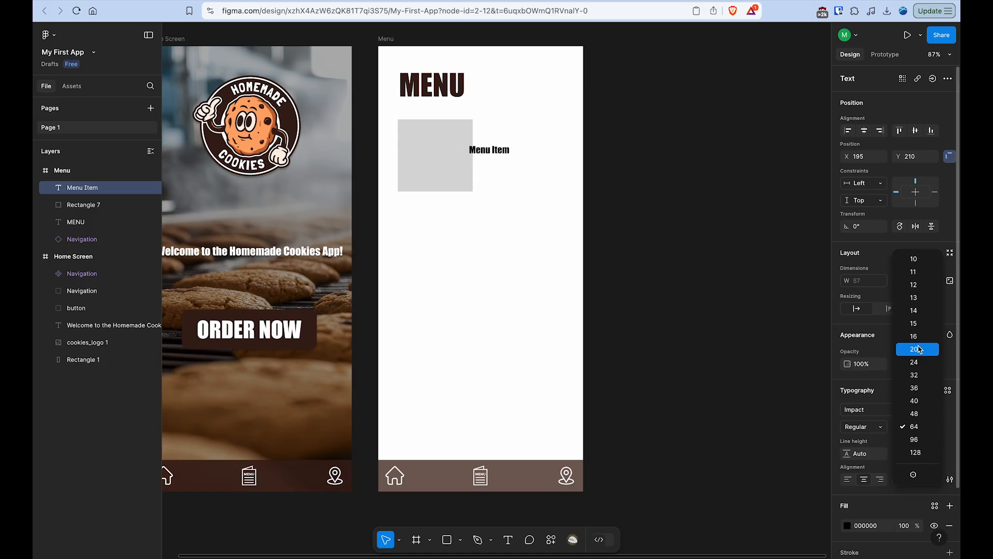
{"action": "left_click", "coordinate": [917, 387]}
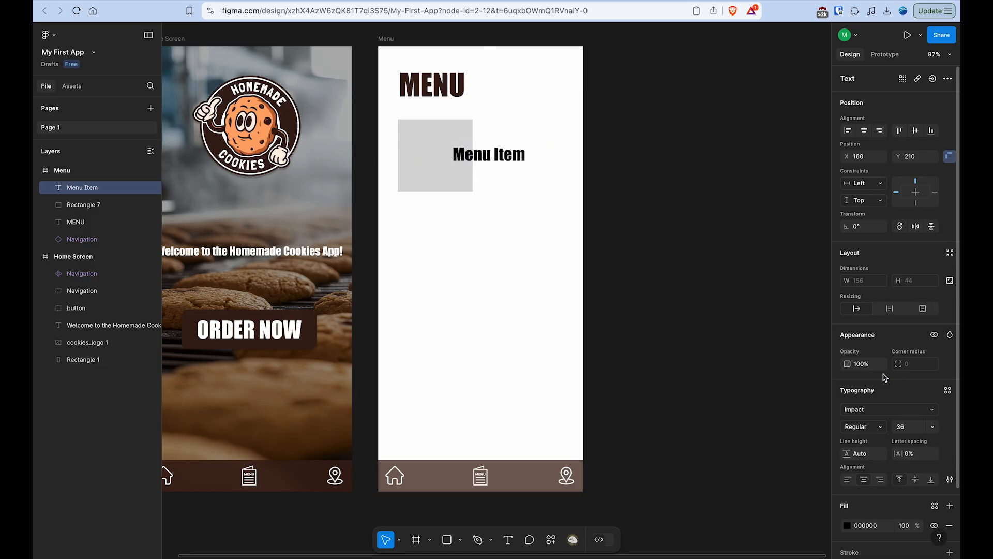
{"action": "mouse_move", "coordinate": [502, 156]}
{"action": "left_mouse_down"}
{"action": "mouse_move", "coordinate": [533, 156]}
{"action": "mouse_move", "coordinate": [511, 156]}
{"action": "left_mouse_up"}
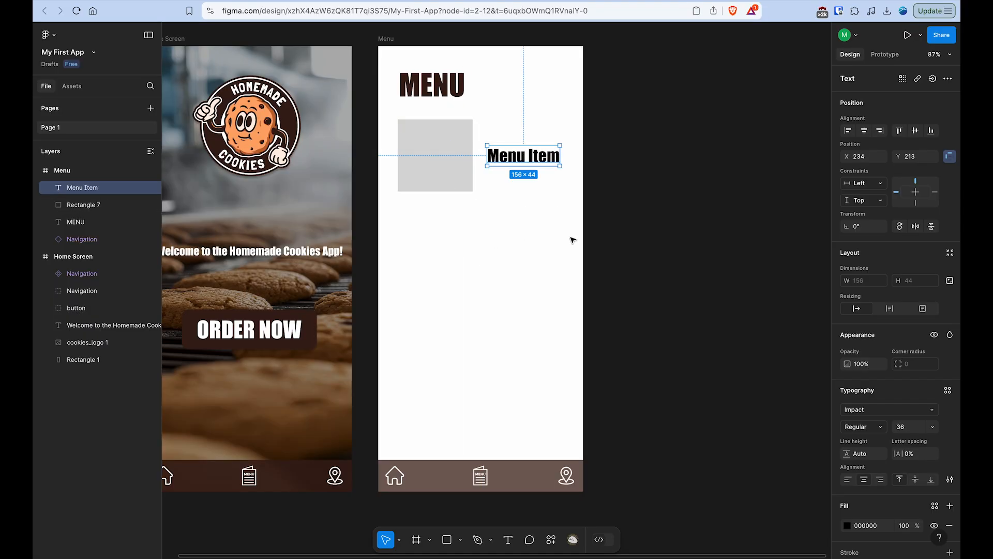
- Group the grey rectangle with its text and rename the group "Menu Item"
{"action": "left_click_drag", "start_coordinate": [571, 238], "coordinate": [419, 112]}
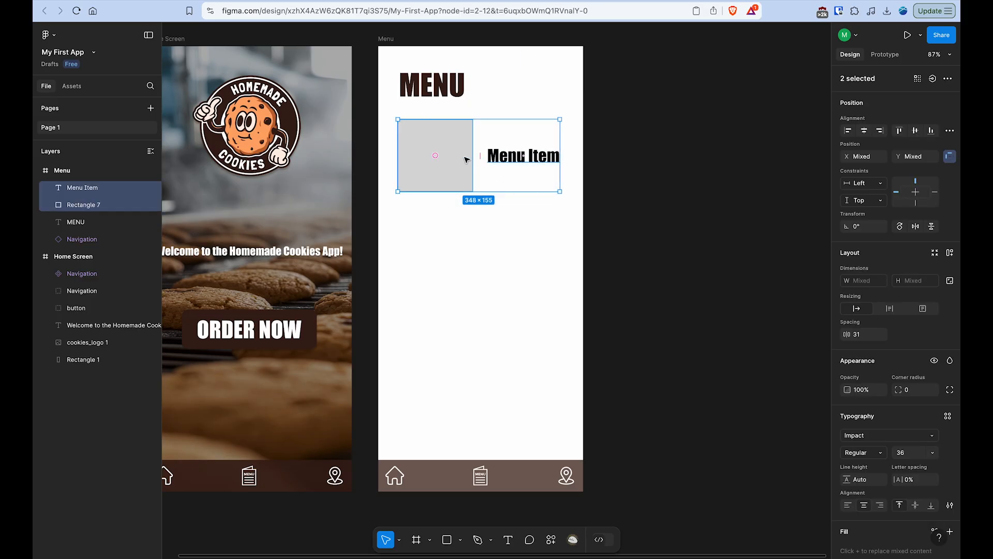
{"action": "right_click", "coordinate": [467, 159]}
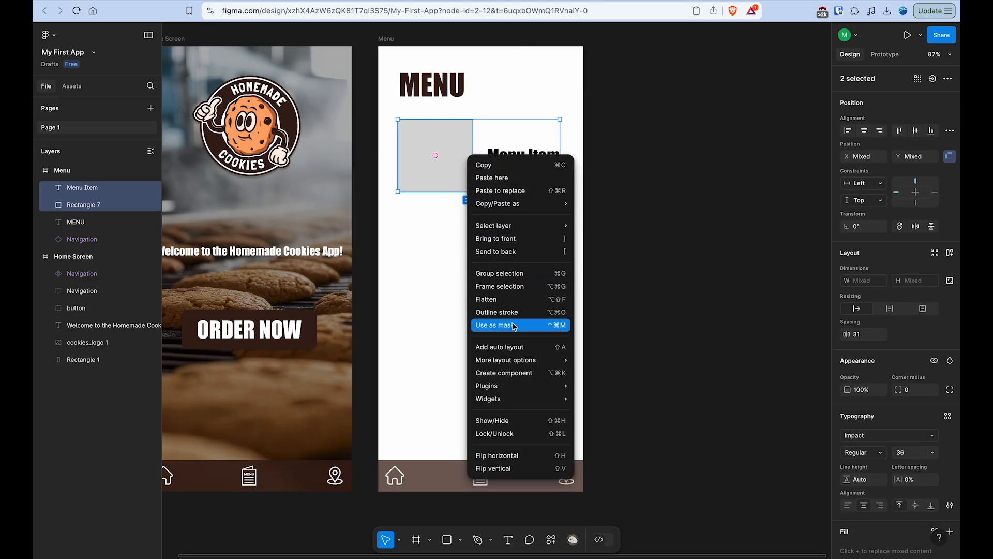
{"action": "left_click", "coordinate": [531, 278]}
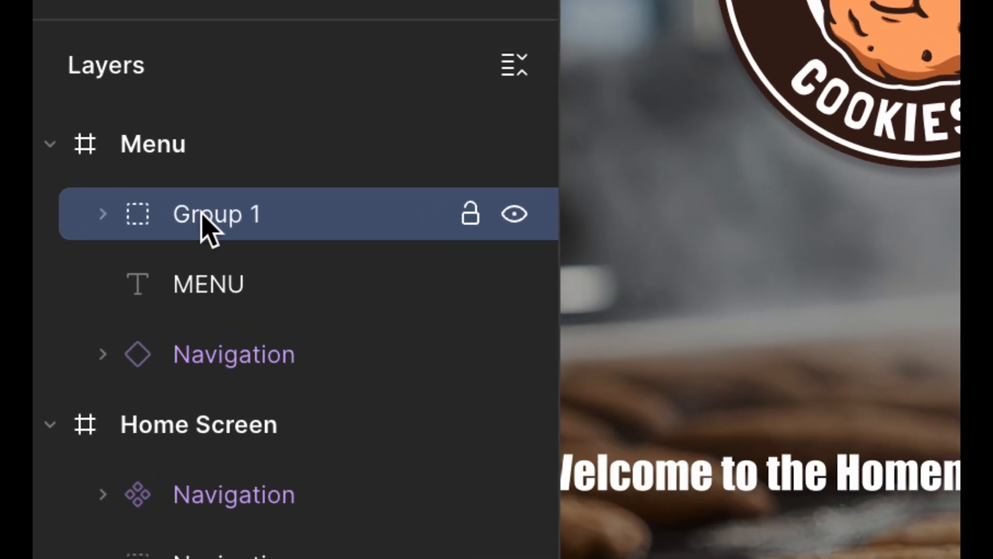
{"action": "double_click", "coordinate": [209, 228]}
{"action": "type", "text": "Menu Item"}
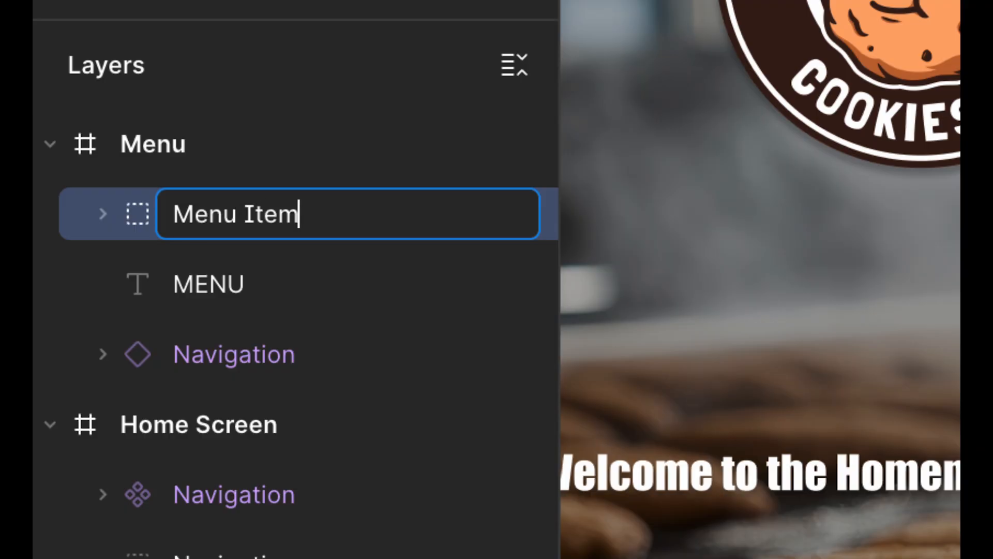
{"action": "key", "text": "Return"}
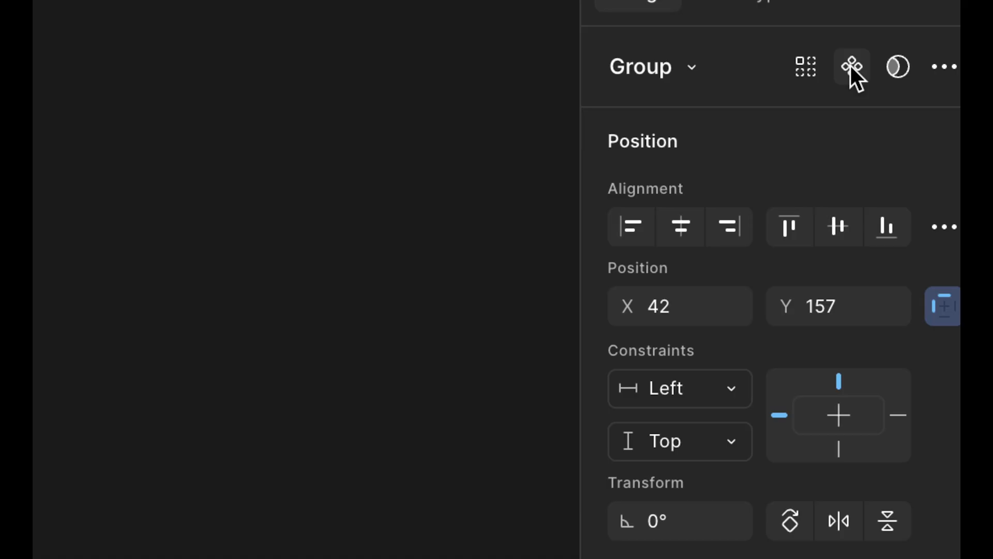
- Turn the Menu Item group into a component and view it among the components created in this file
{"action": "left_click", "coordinate": [859, 76]}
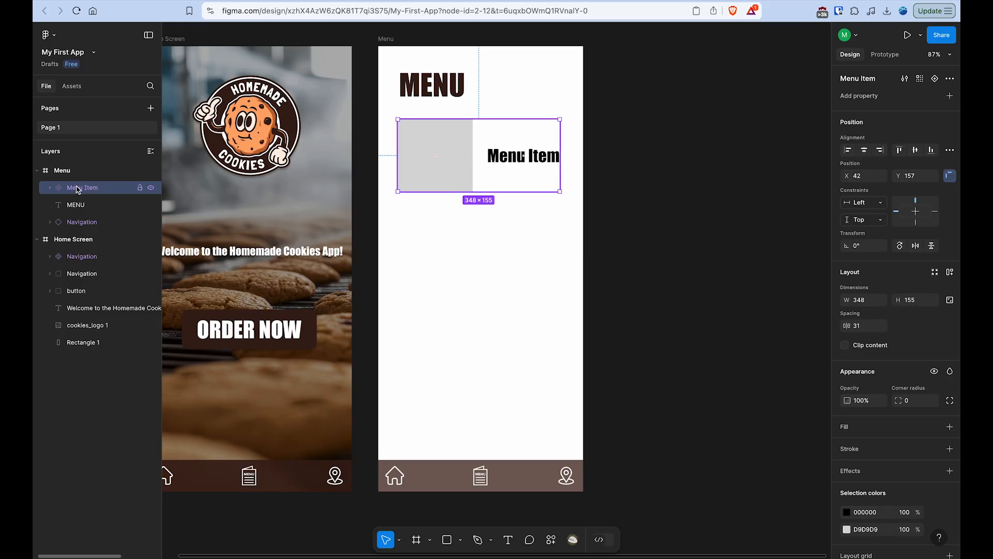
{"action": "left_click", "coordinate": [73, 86]}
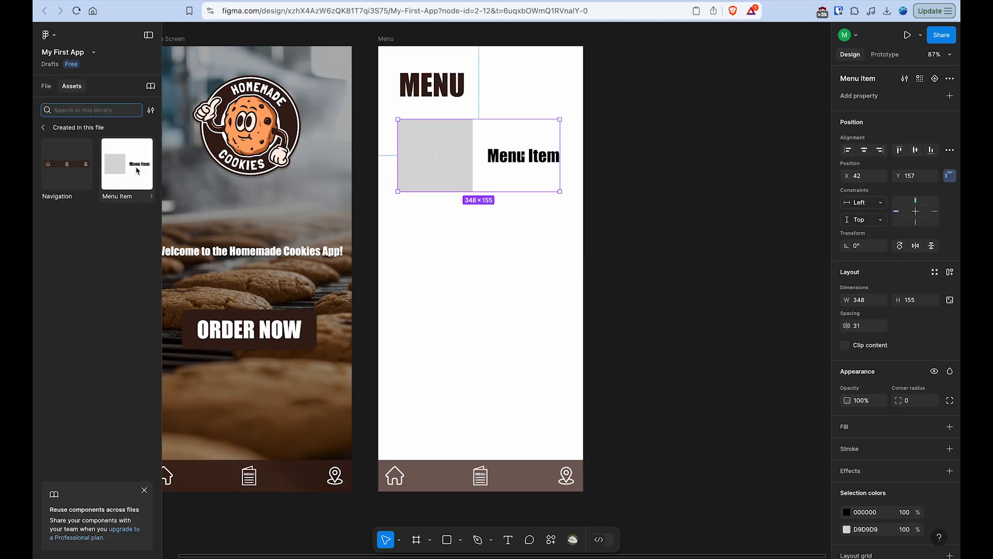
{"action": "left_click", "coordinate": [129, 199]}
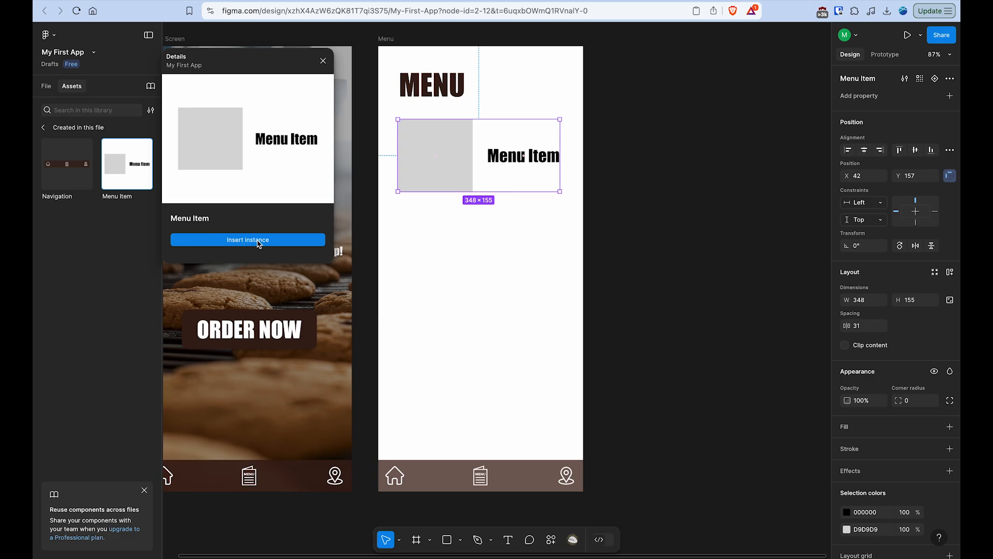
{"action": "left_click", "coordinate": [46, 86]}
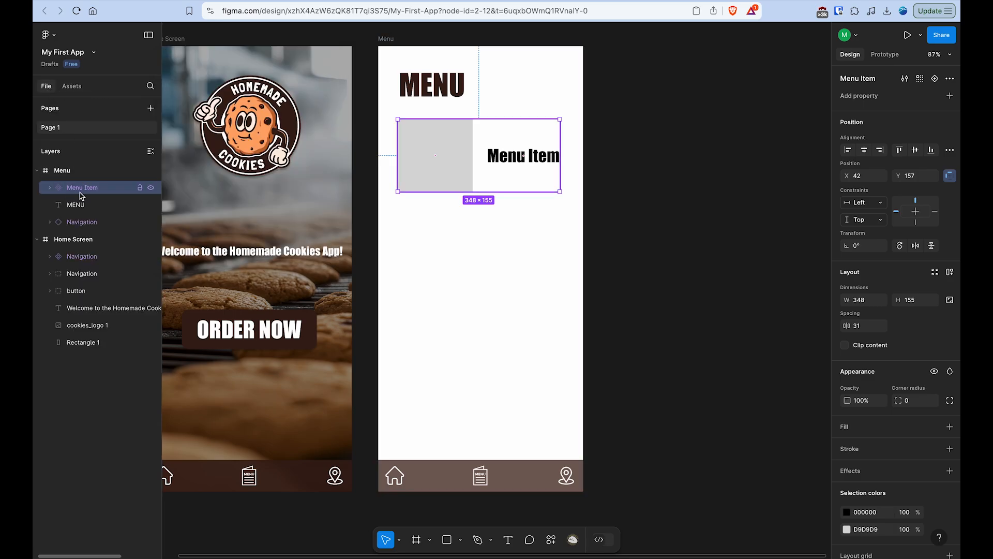
- Copy the Menu Item component and stack three pasted instances below it at X 42, spaced 36 apart
{"action": "right_click", "coordinate": [466, 158]}
{"action": "left_click", "coordinate": [452, 229]}
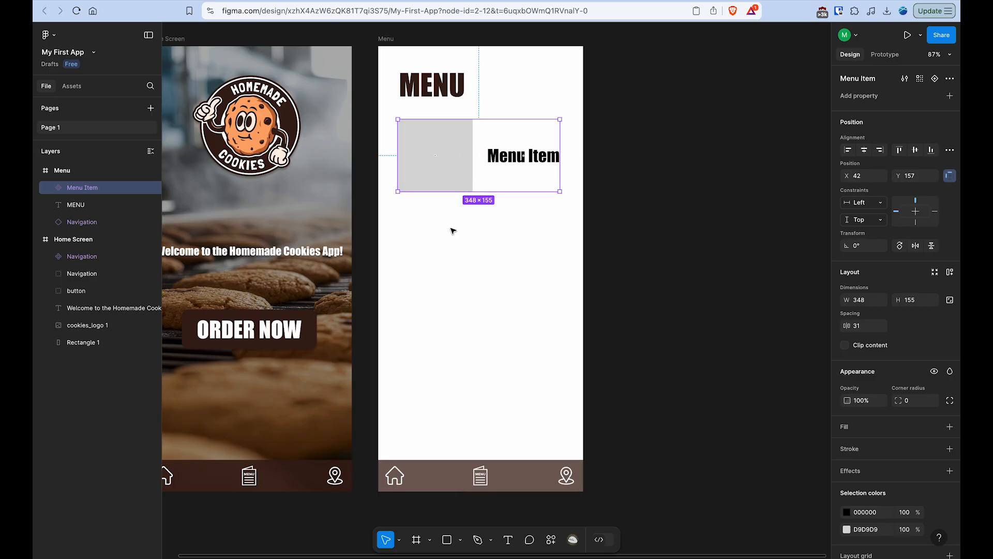
{"action": "right_click", "coordinate": [452, 228]}
{"action": "left_click", "coordinate": [499, 183]}
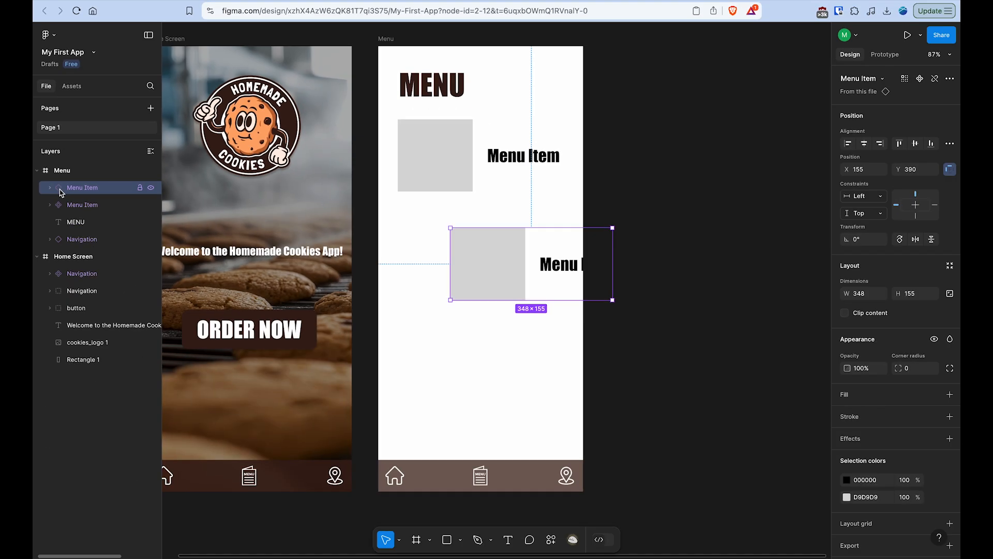
{"action": "left_click_drag", "start_coordinate": [481, 262], "coordinate": [456, 424]}
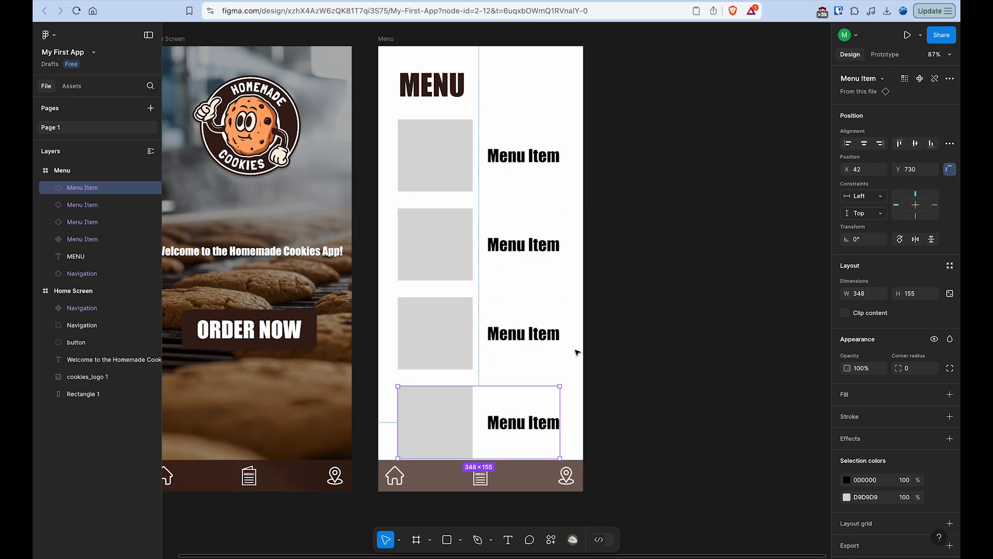
- Nudge all four menu items up together by 20 px to leave a gap above the navigation bar
{"action": "left_click_drag", "start_coordinate": [652, 138], "coordinate": [442, 447]}
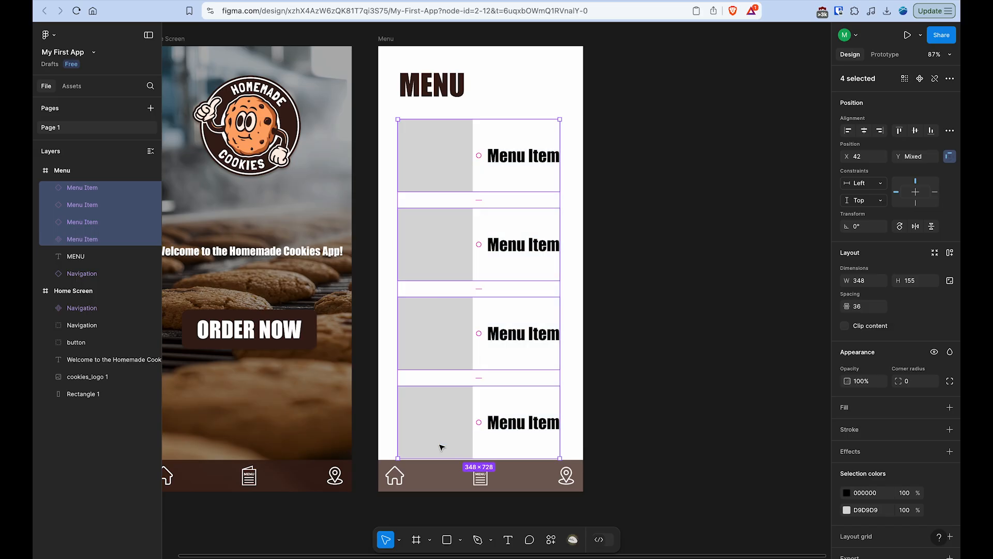
{"action": "key", "text": "Up"}
{"action": "key", "text": "Up"}
{"action": "key", "text": "Up"}
{"action": "key", "text": "Up"}
{"action": "key", "text": "Up"}
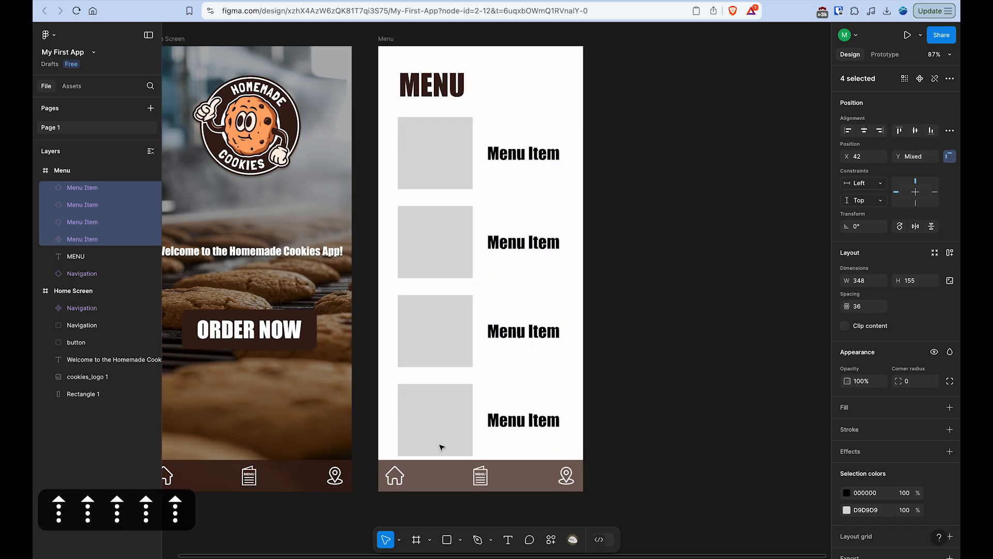
{"action": "key", "text": "Up"}
{"action": "key", "text": "Up"}
{"action": "key", "text": "Up"}
{"action": "key", "text": "Up"}
{"action": "key", "text": "Up"}
{"action": "key", "text": "Up"}
{"action": "key", "text": "Up"}
{"action": "key", "text": "Up"}
{"action": "key", "text": "Up"}
{"action": "key", "text": "Up"}
{"action": "key", "text": "Up"}
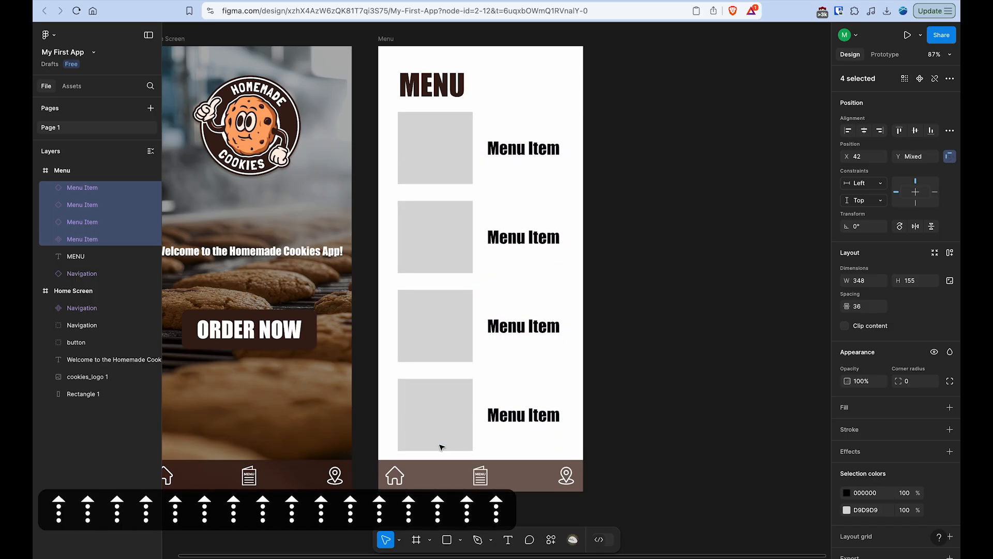
{"action": "key", "text": "Up"}
{"action": "key", "text": "Up"}
{"action": "key", "text": "Up"}
{"action": "key", "text": "Up"}
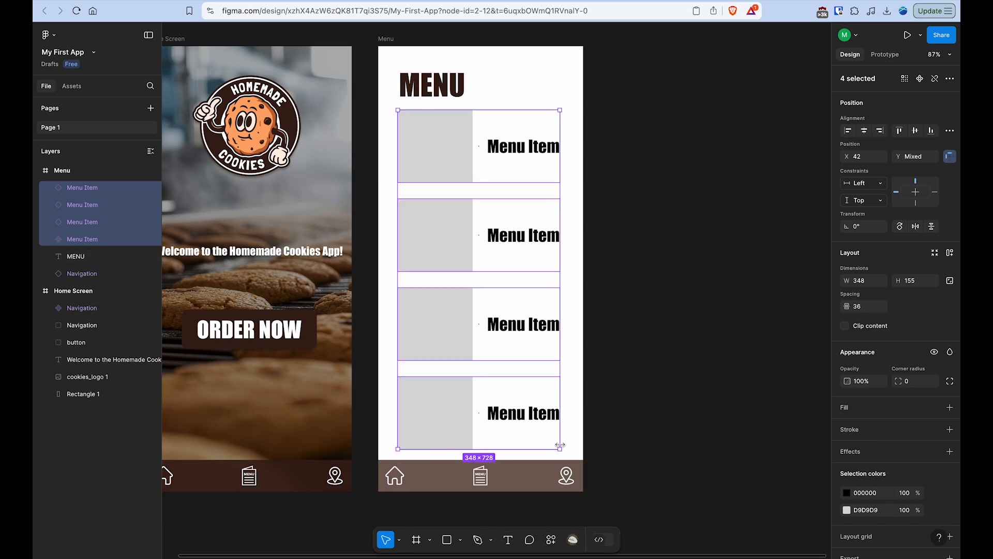
{"action": "left_click", "coordinate": [609, 314]}
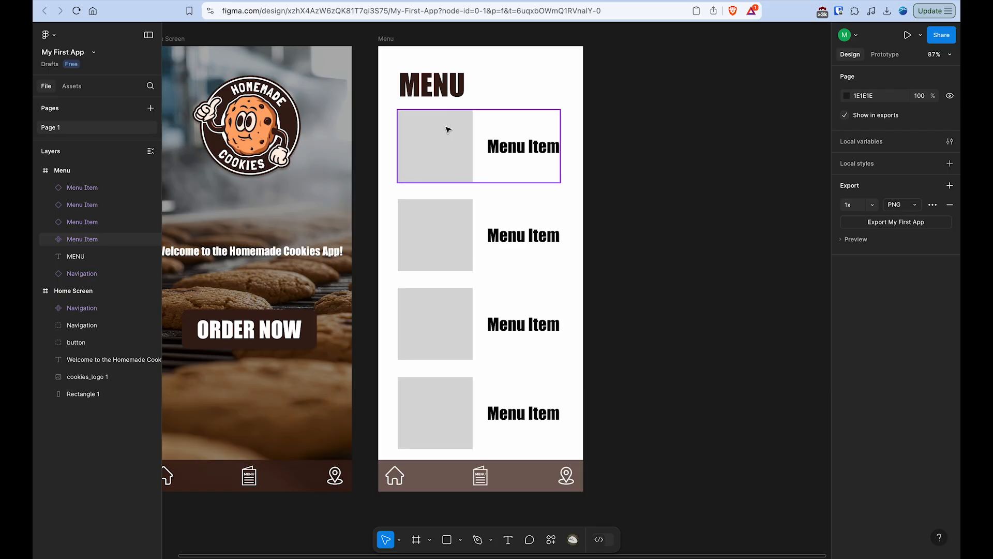
- Import choc_chip.jpg, double_choc.jpg, red_velvet.jpg and white_choc.jpg from the Figma Tutorial Resources folder for placement on the canvas
{"action": "left_click", "coordinate": [461, 541]}
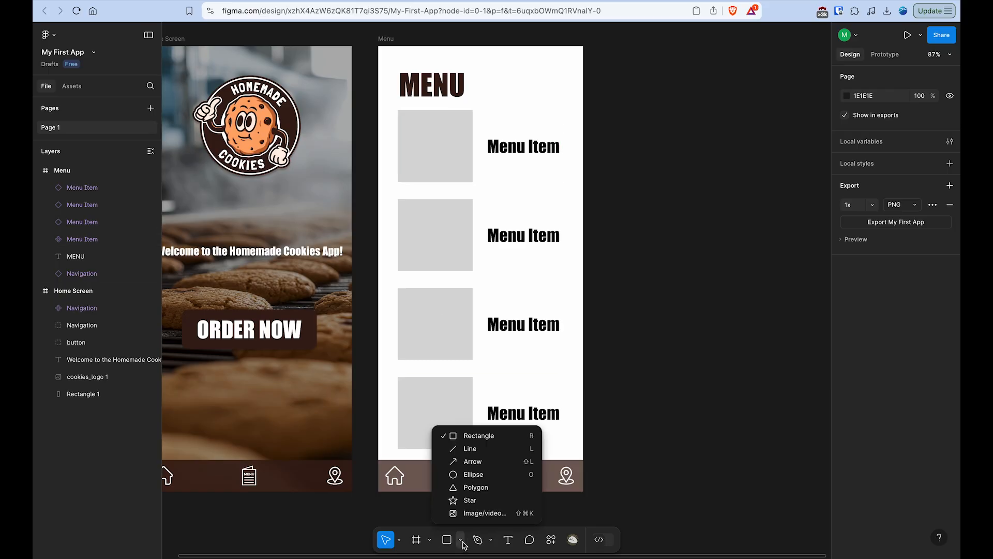
{"action": "left_click", "coordinate": [477, 513]}
{"action": "left_click", "coordinate": [349, 219]}
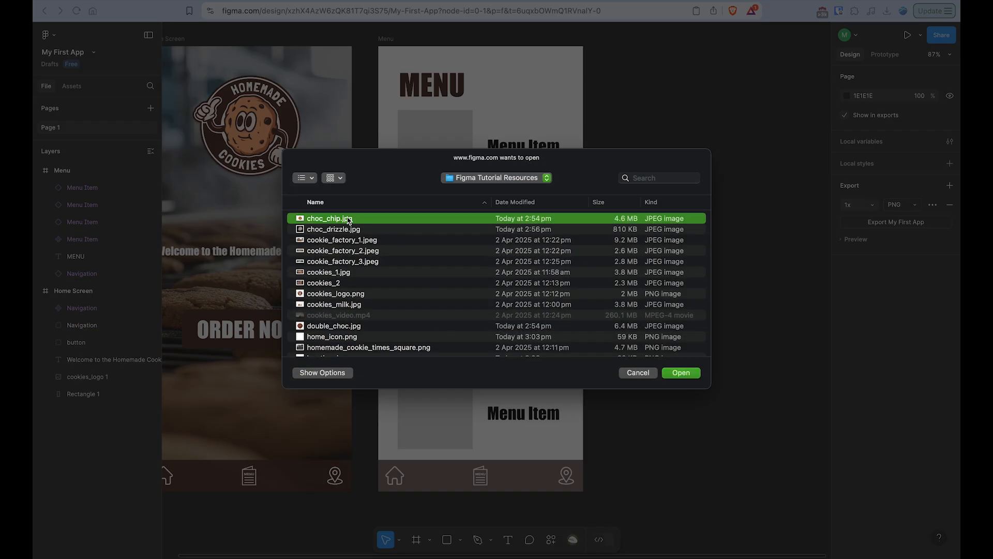
{"action": "scroll", "coordinate": [329, 267], "scroll_direction": "down", "scroll_amount": 5}
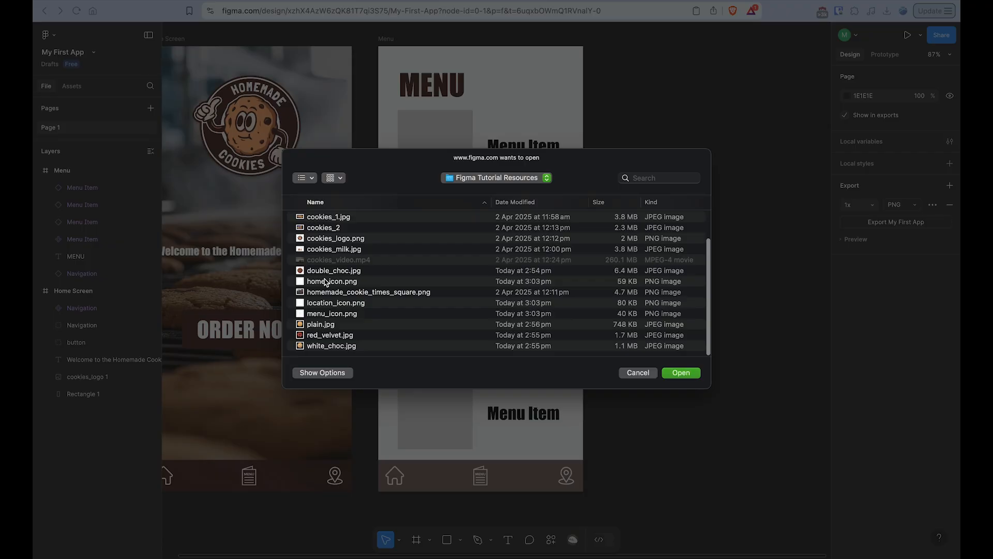
{"action": "left_click", "coordinate": [327, 272]}
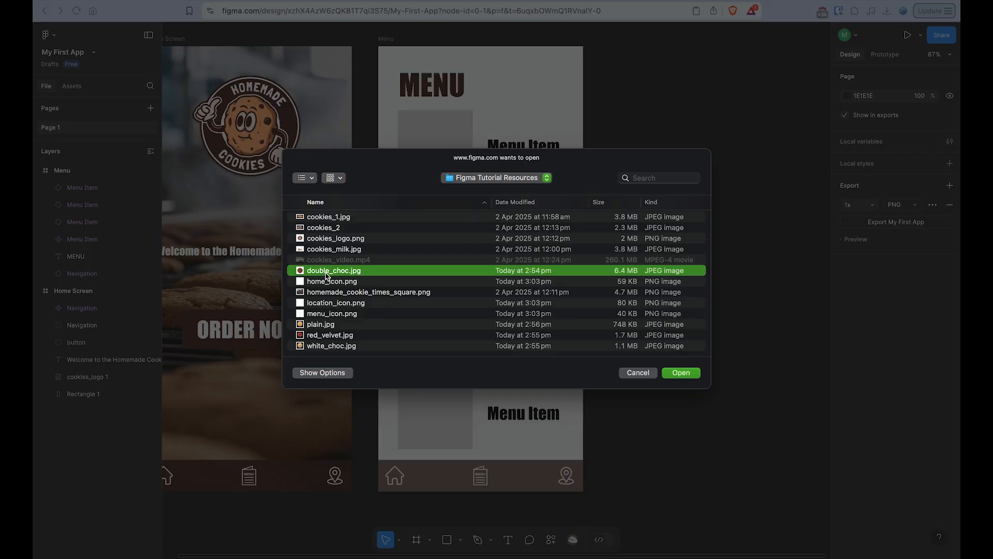
{"action": "scroll", "coordinate": [327, 280], "scroll_direction": "up", "scroll_amount": 5}
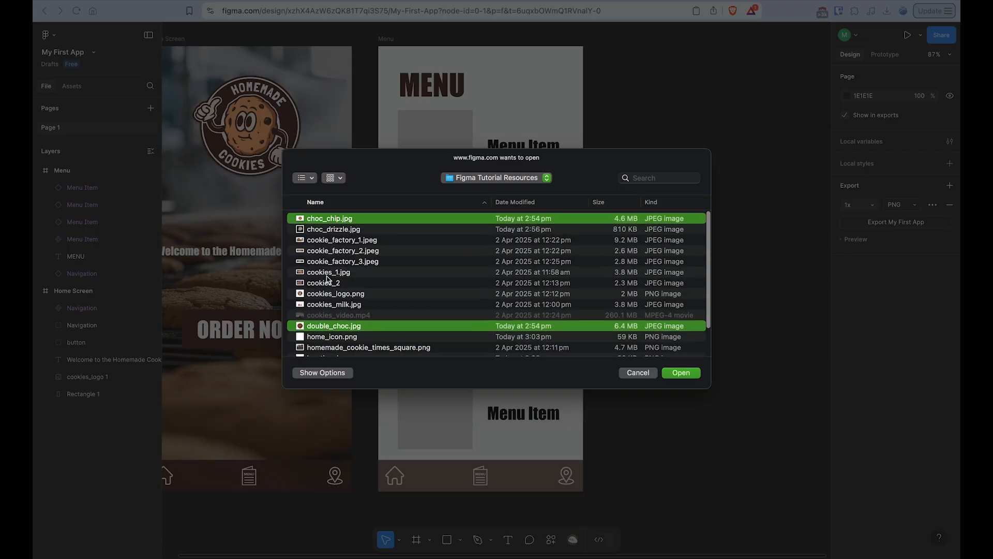
{"action": "scroll", "coordinate": [328, 274], "scroll_direction": "down", "scroll_amount": 5}
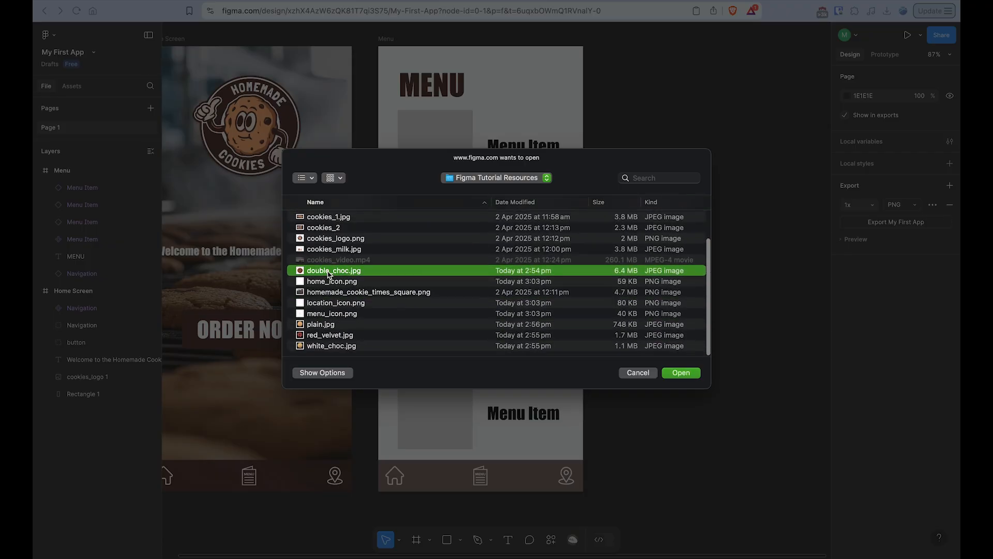
{"action": "left_click", "coordinate": [322, 336], "text": "super"}
{"action": "left_click", "coordinate": [331, 347], "text": "super"}
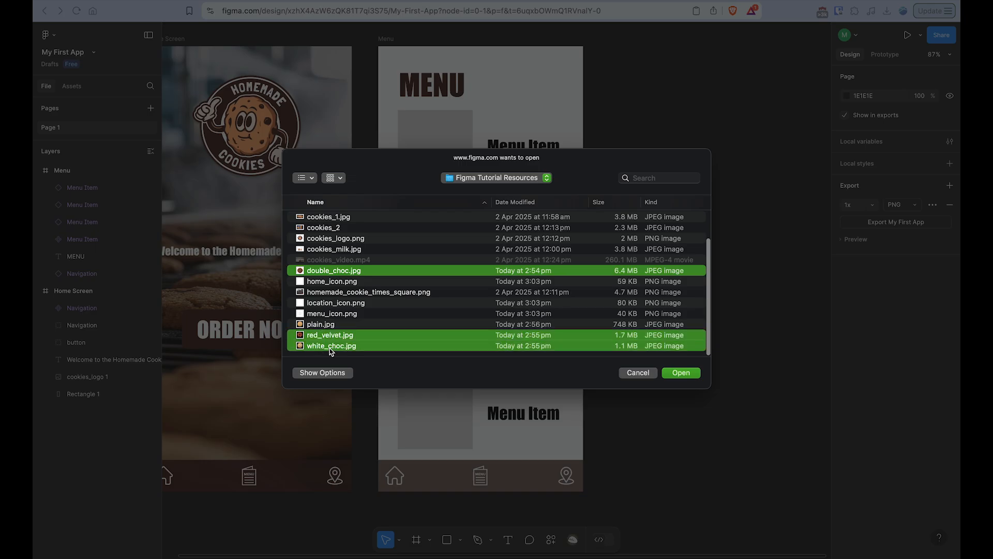
{"action": "left_click", "coordinate": [681, 372]}
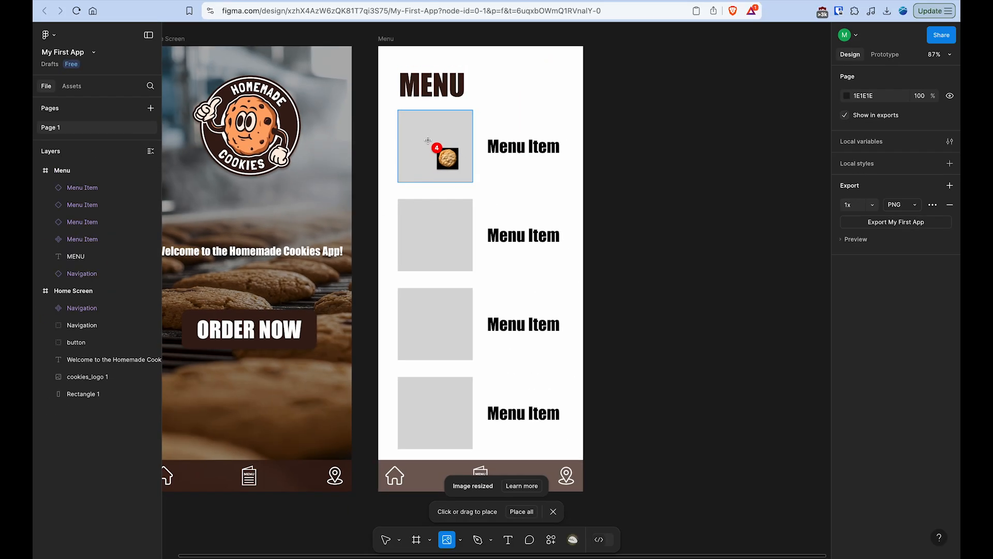
- Fill the four grey placeholders from top to bottom with the white choc, red velvet, double choc and choc chip images
{"action": "left_click", "coordinate": [440, 148]}
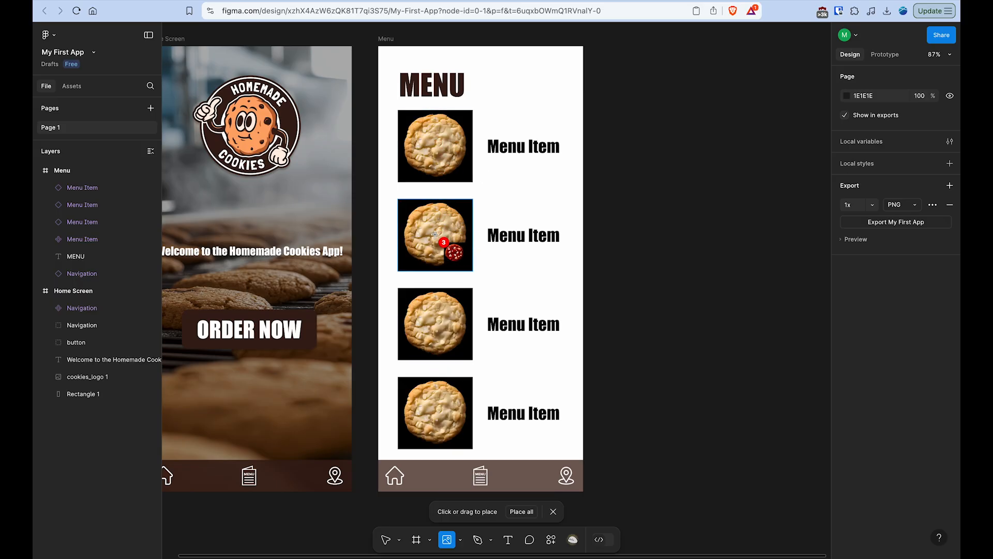
{"action": "left_click", "coordinate": [442, 234]}
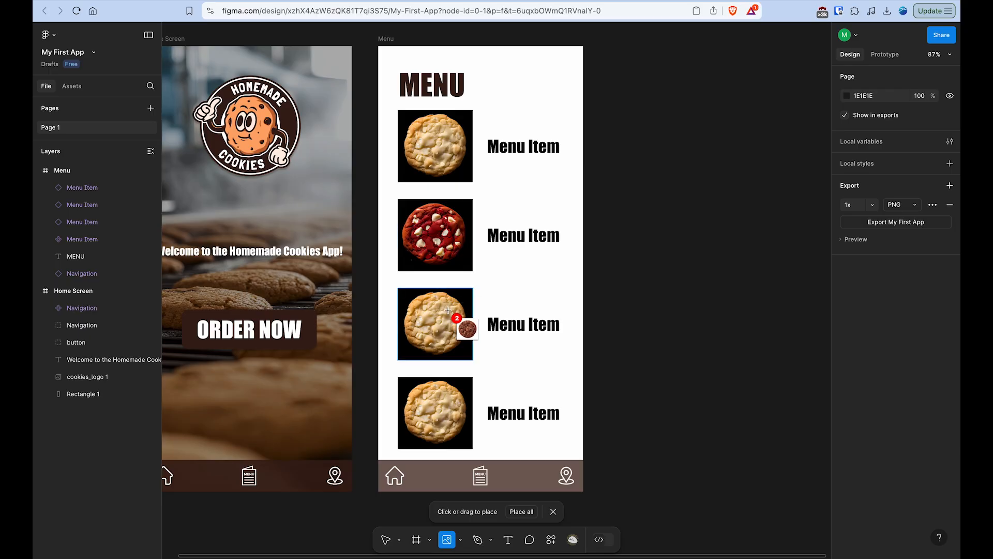
{"action": "left_click", "coordinate": [448, 310]}
{"action": "left_click", "coordinate": [455, 397]}
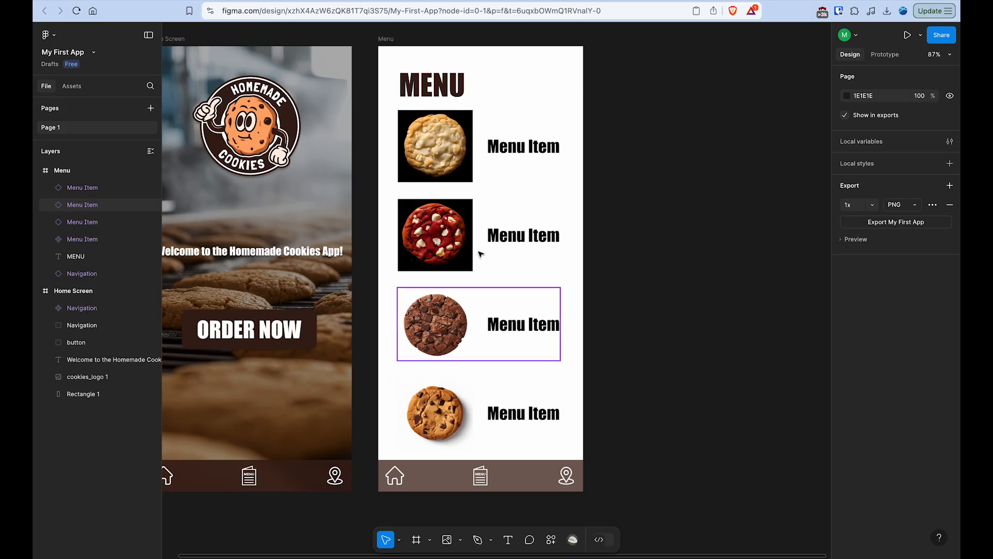
- Change the label beside the first cookie image to "White Choc"
{"action": "double_click", "coordinate": [520, 151]}
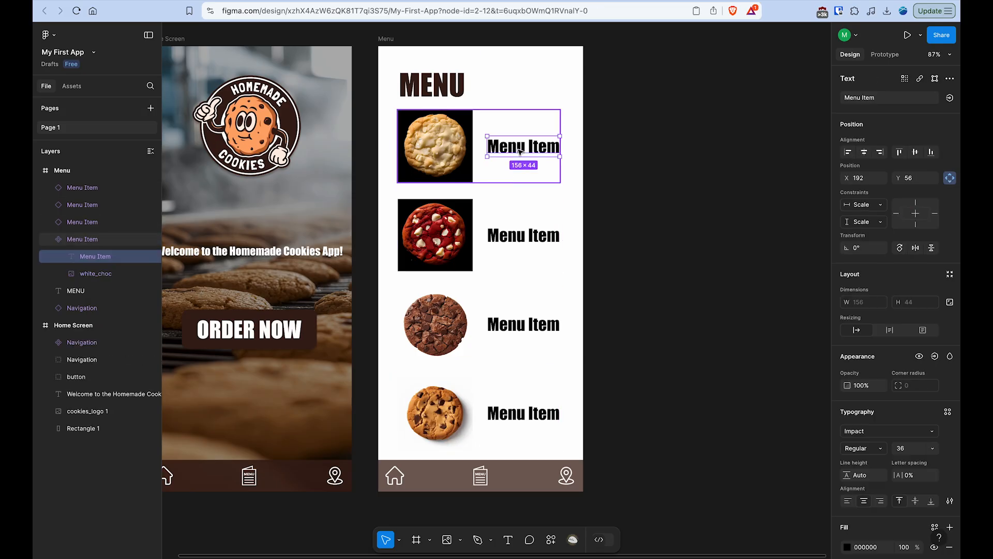
{"action": "double_click", "coordinate": [517, 150]}
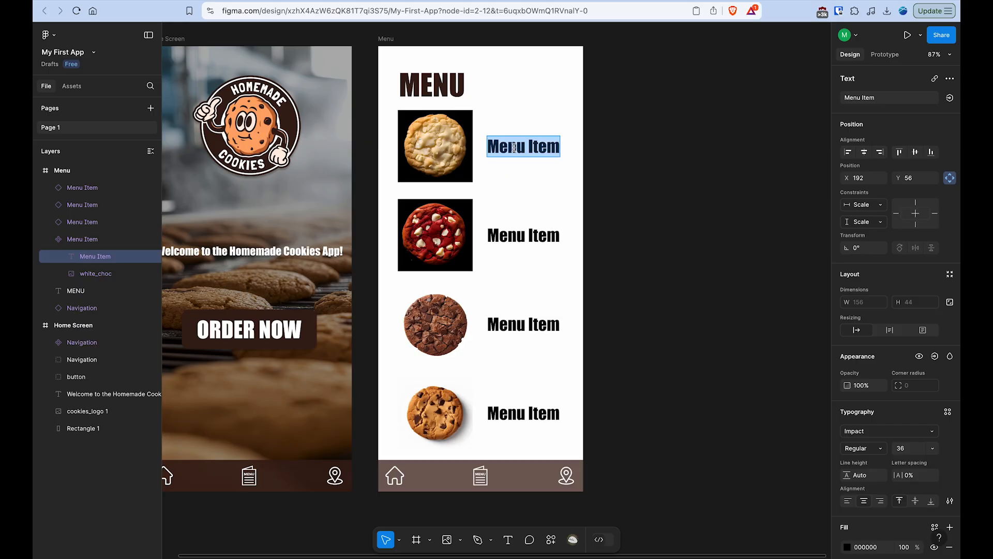
{"action": "type", "text": "Wh"}
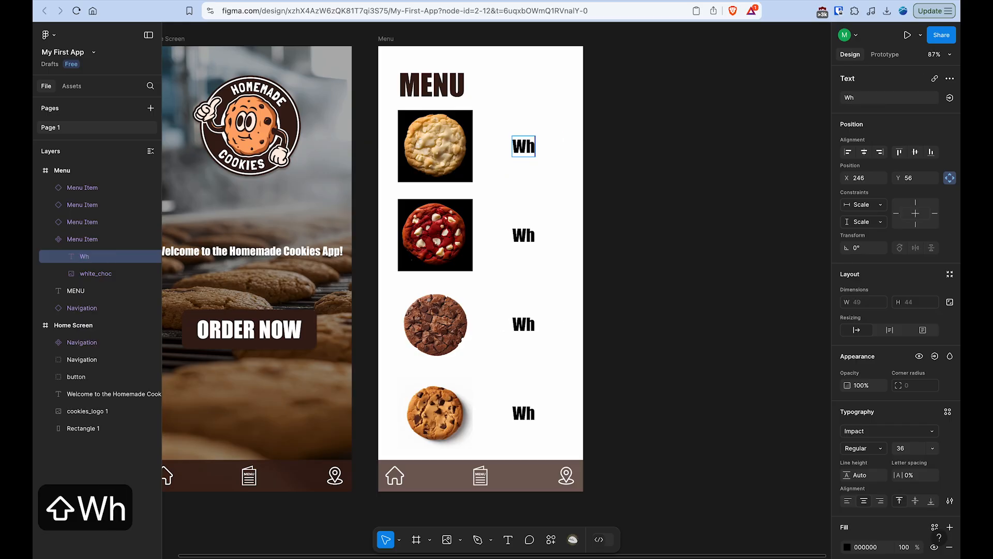
{"action": "type", "text": "ite Choce"}
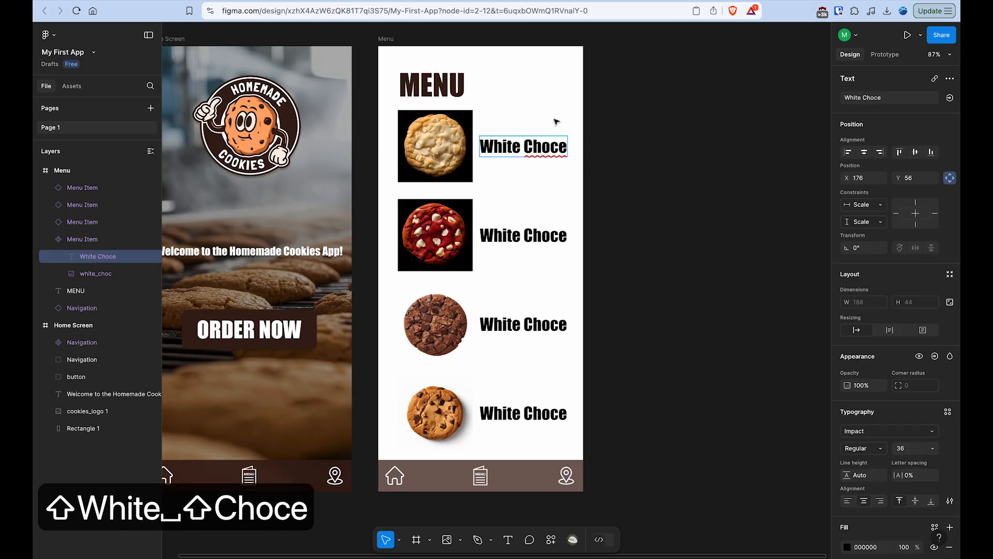
{"action": "key", "text": "BackSpace"}
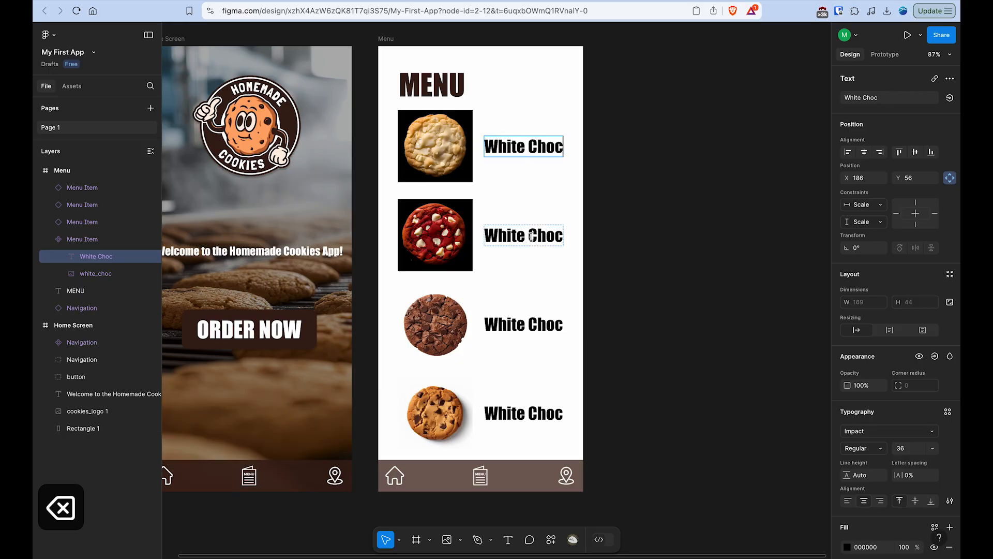
- Change the label beside the red velvet cookie to "Red Velvet"
{"action": "double_click", "coordinate": [544, 234]}
{"action": "key", "text": "super+a"}
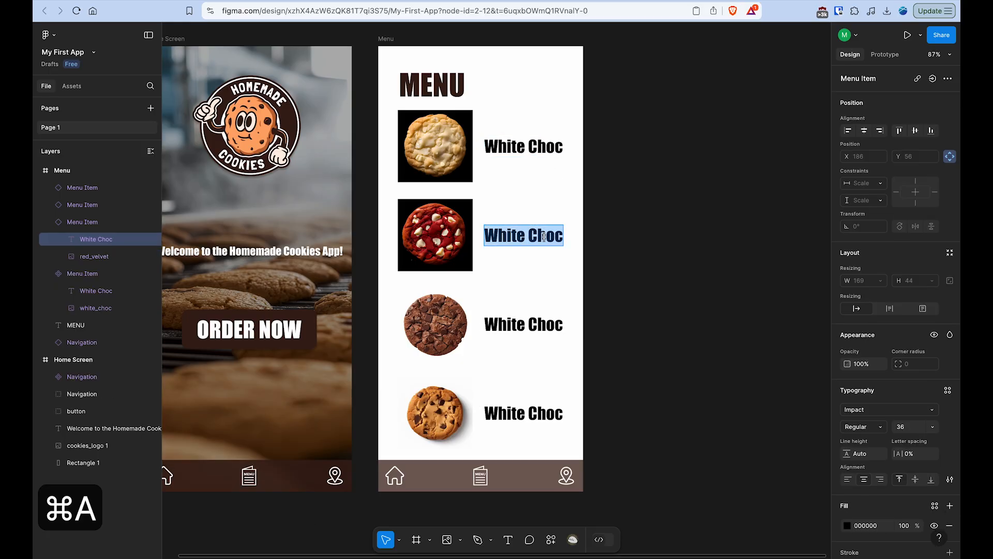
{"action": "type", "text": "Rewd"}
{"action": "key", "text": "BackSpace"}
{"action": "key", "text": "BackSpace"}
{"action": "type", "text": "dVe"}
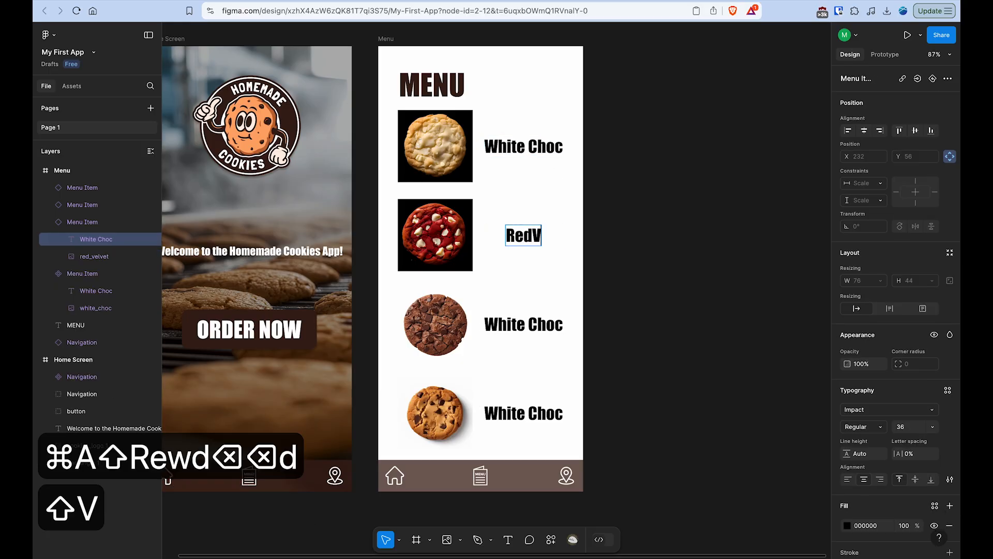
{"action": "key", "text": "BackSpace"}
{"action": "key", "text": "BackSpace"}
{"action": "type", "text": "lvet"}
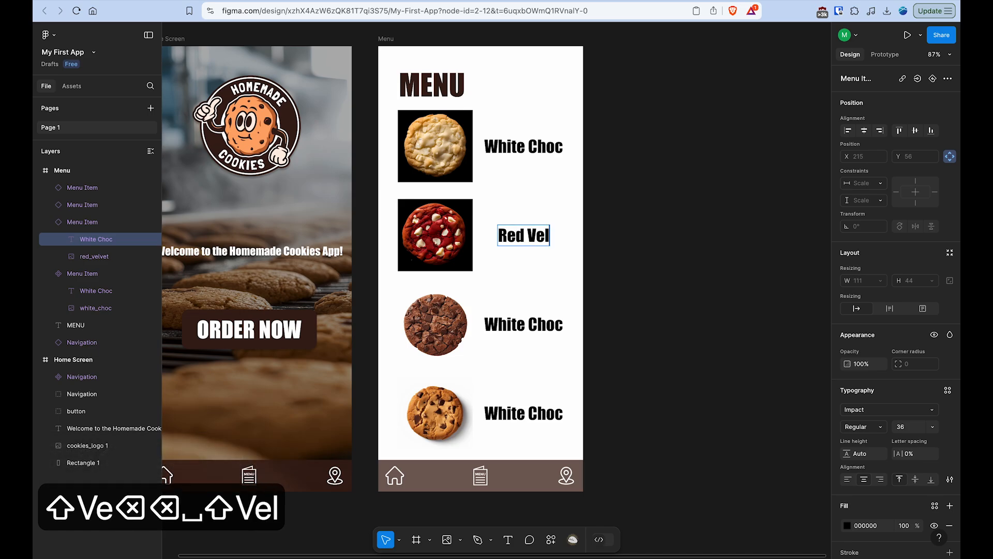
- Change the label beside the third cookie image to "Double Choc"
{"action": "double_click", "coordinate": [532, 322]}
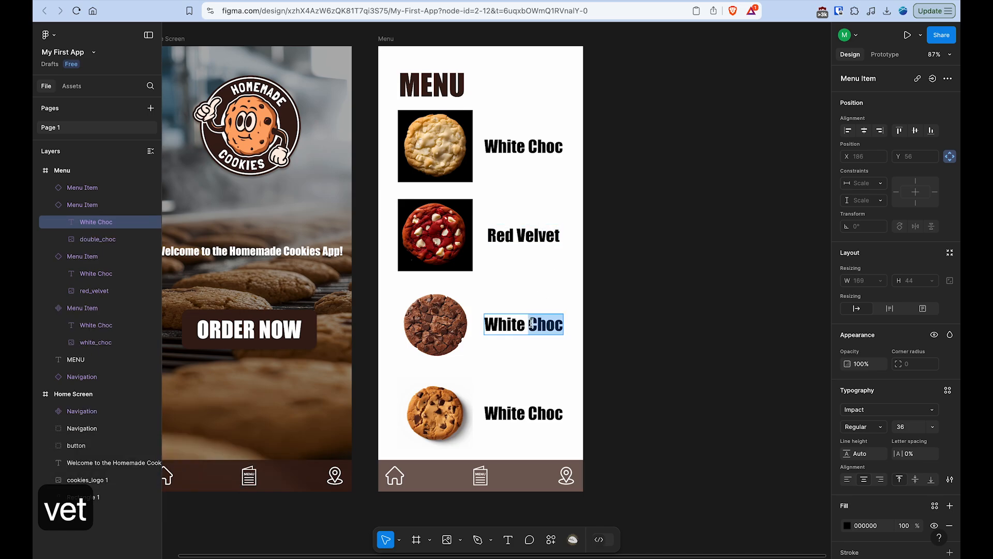
{"action": "key", "text": "super+a"}
{"action": "type", "text": "Double Choc"}
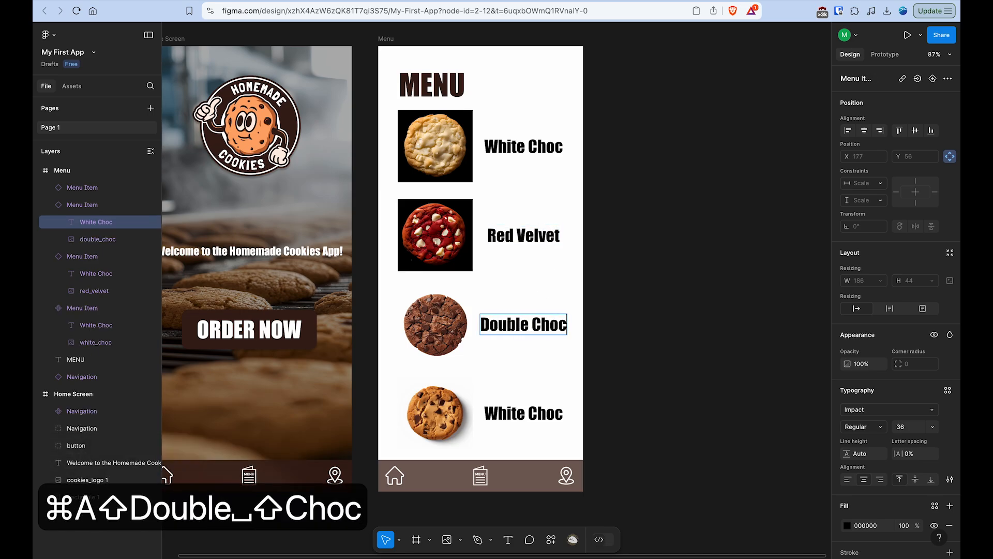
- Change the label beside the fourth cookie image to "Choc Chip"
{"action": "left_click", "coordinate": [538, 420]}
{"action": "key", "text": "super+a"}
{"action": "type", "text": "C"}
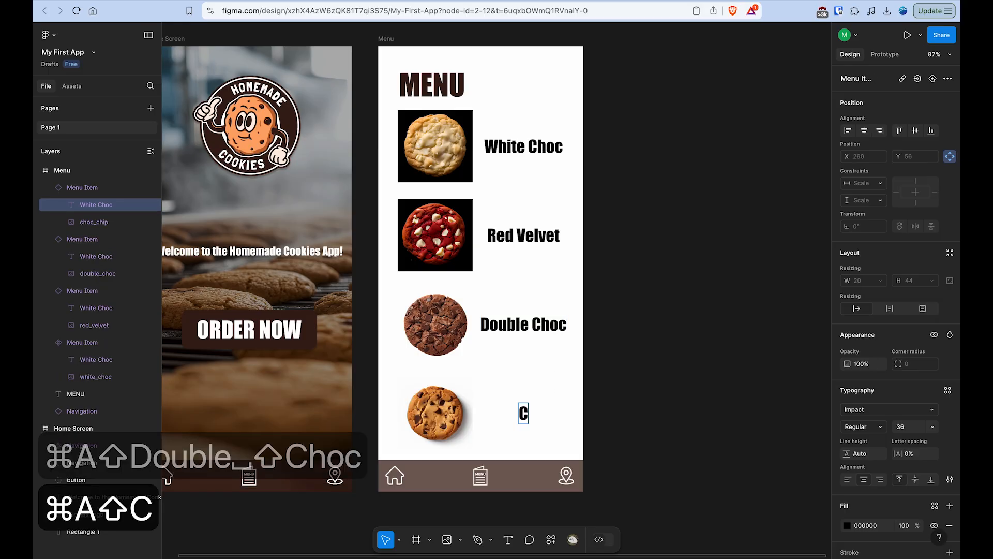
{"action": "type", "text": "hoco"}
{"action": "key", "text": "BackSpace"}
{"action": "type", "text": "Chip"}
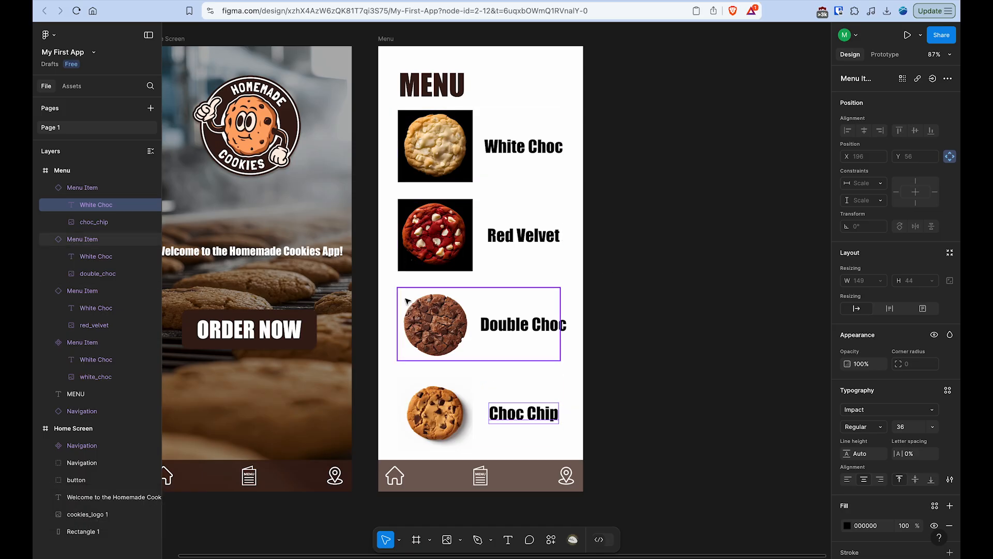
- Select the main Menu Item component and collapse the layers of the three Menu Item instances
{"action": "left_click", "coordinate": [451, 157]}
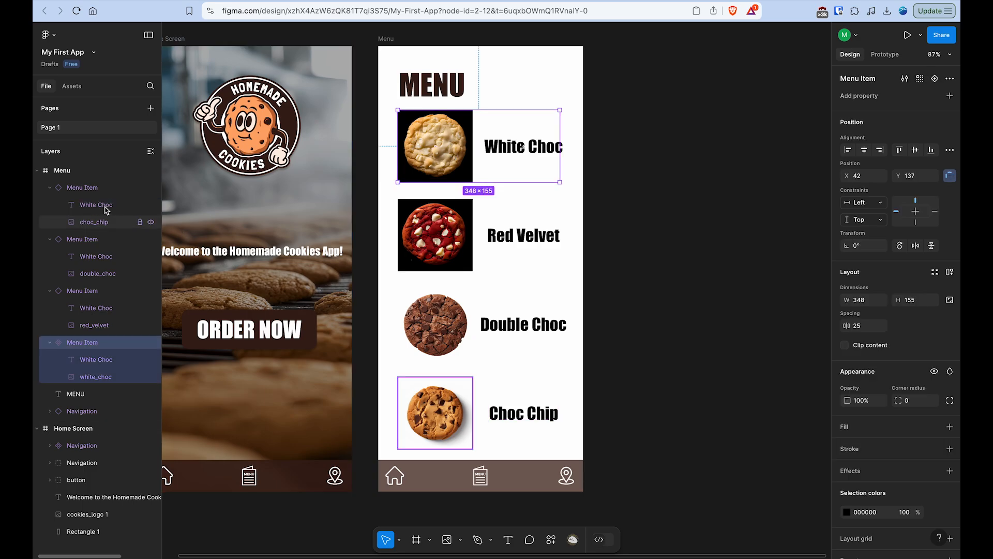
{"action": "left_click", "coordinate": [50, 188]}
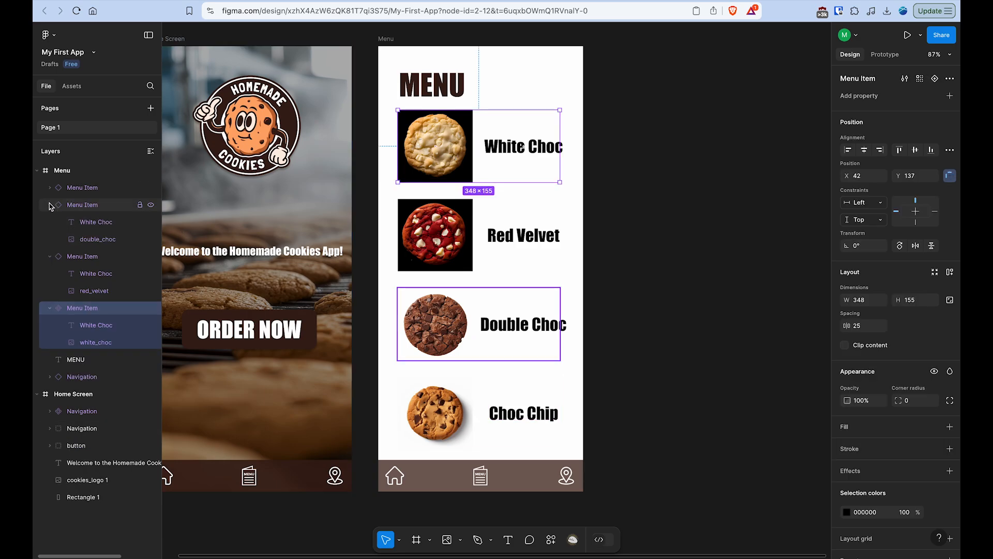
{"action": "left_click", "coordinate": [50, 204]}
{"action": "left_click", "coordinate": [50, 222]}
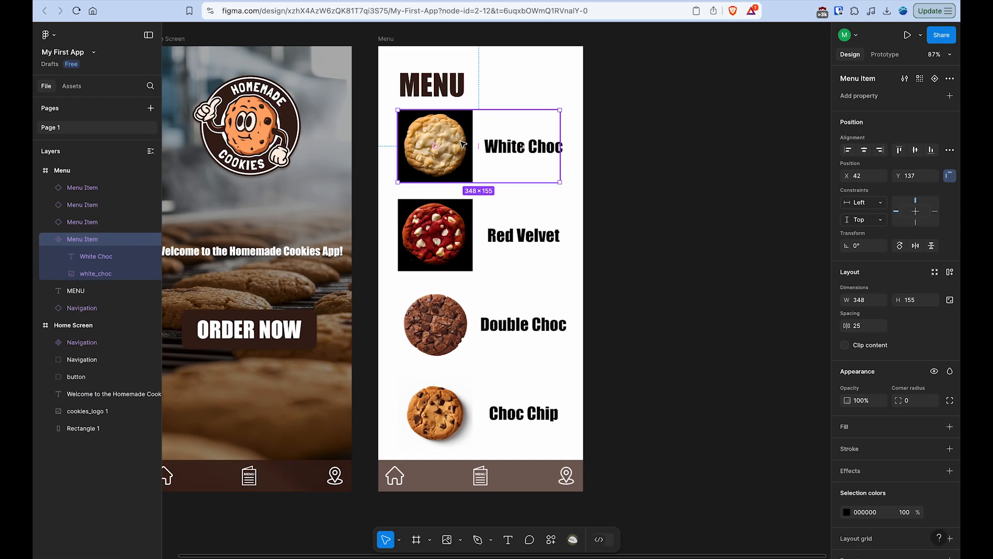
- Draw an ellipse about 98 × 97 over the white choc cookie inside the main component and nudge it to X 32, Y 27
{"action": "double_click", "coordinate": [463, 145]}
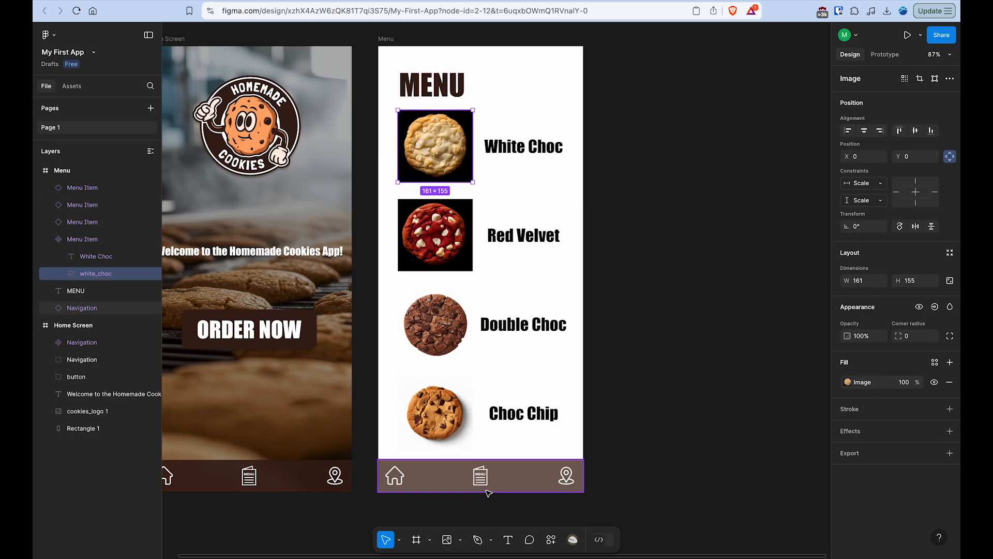
{"action": "left_click", "coordinate": [460, 540]}
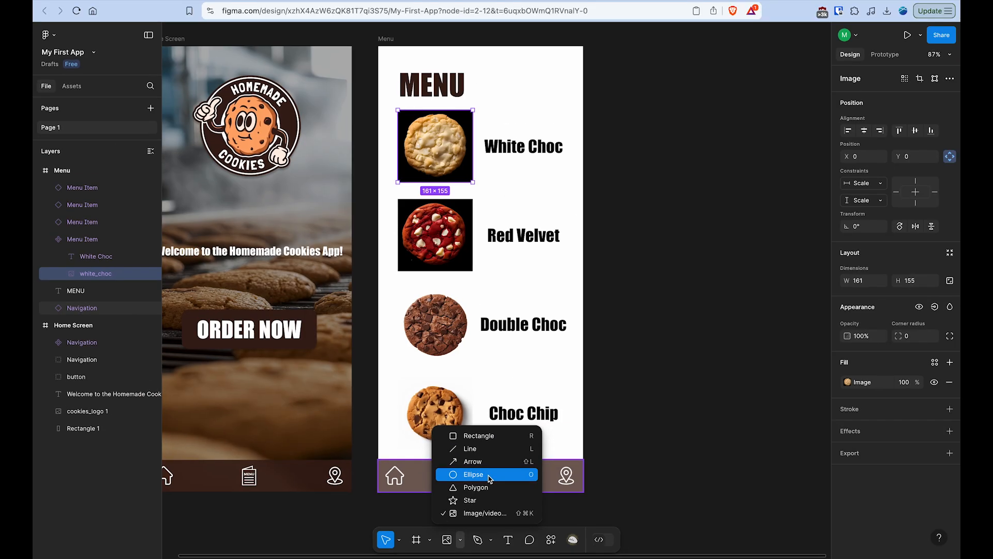
{"action": "left_click", "coordinate": [511, 426]}
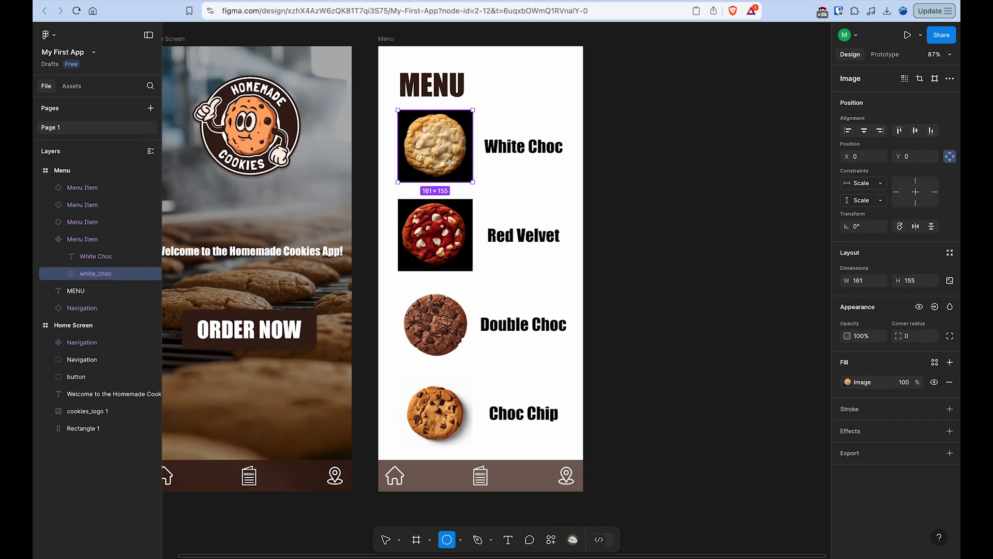
{"action": "left_click_drag", "start_coordinate": [418, 124], "coordinate": [446, 150]}
{"action": "key", "text": "Up"}
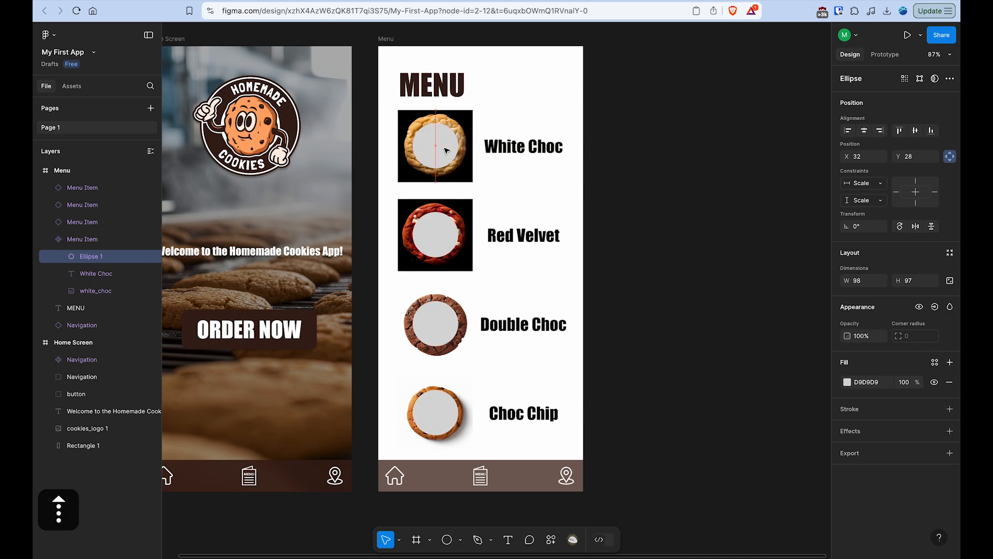
{"action": "key", "text": "Up"}
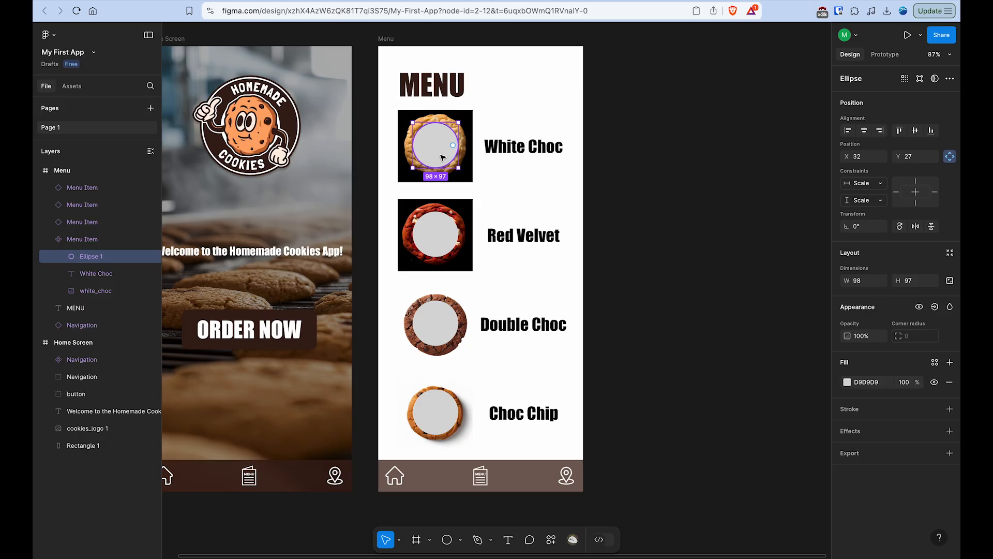
- Turn the ellipse into a mask and move it beneath the white_choc image in the main Menu Item's layer order
{"action": "left_click", "coordinate": [935, 81]}
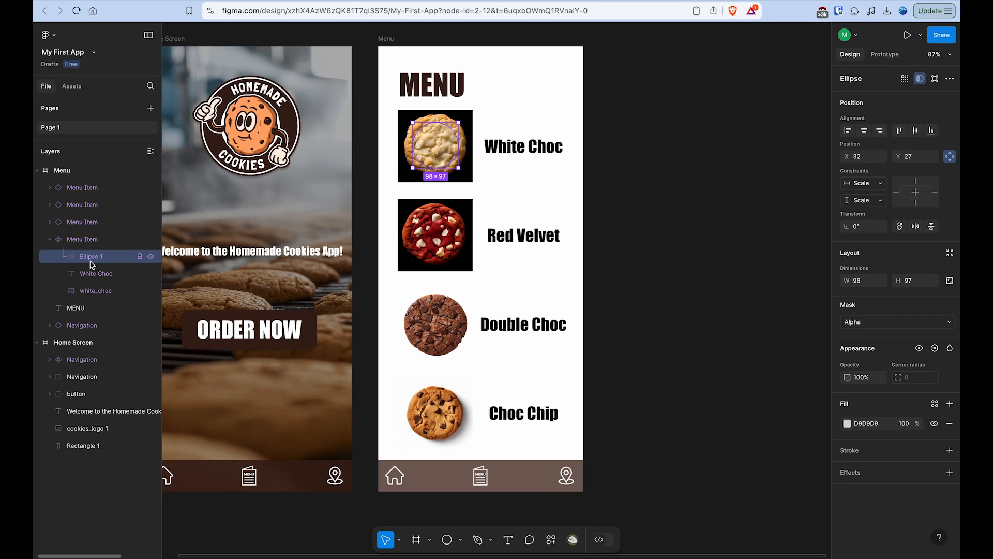
{"action": "left_click_drag", "start_coordinate": [102, 264], "coordinate": [101, 285]}
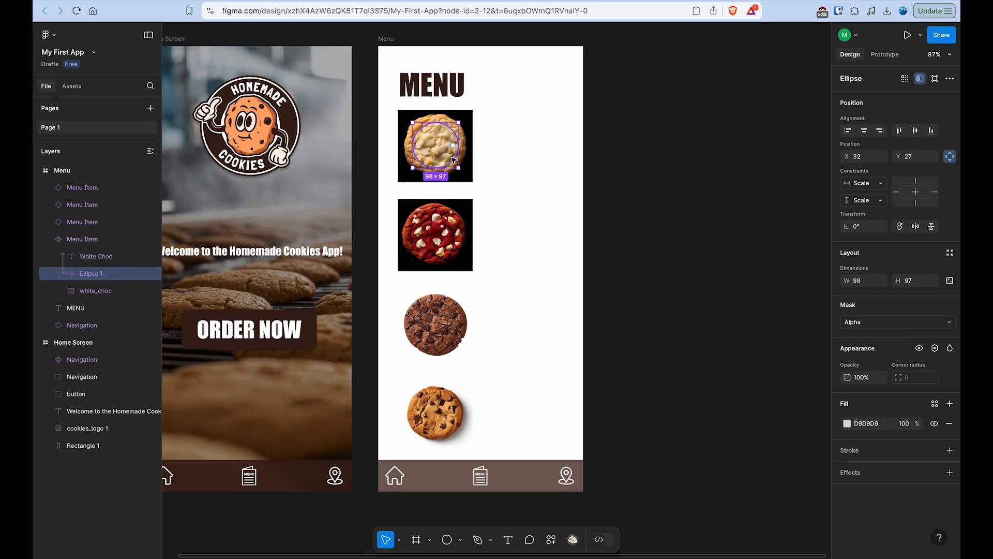
{"action": "left_click_drag", "start_coordinate": [100, 275], "coordinate": [96, 297]}
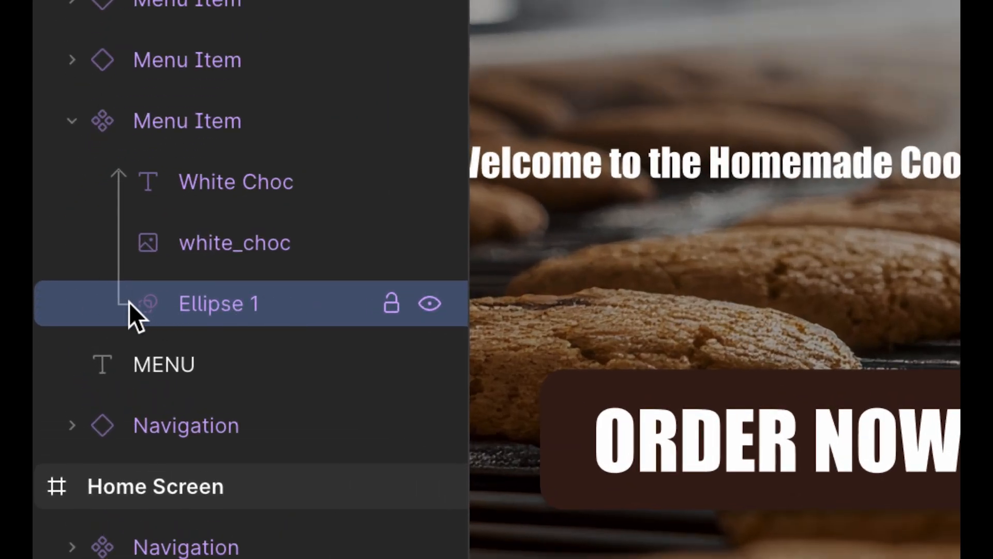
- Move the White Choc text layer beneath Ellipse 1 in the main Menu Item component, taking it out of the mask
{"action": "left_click", "coordinate": [214, 189]}
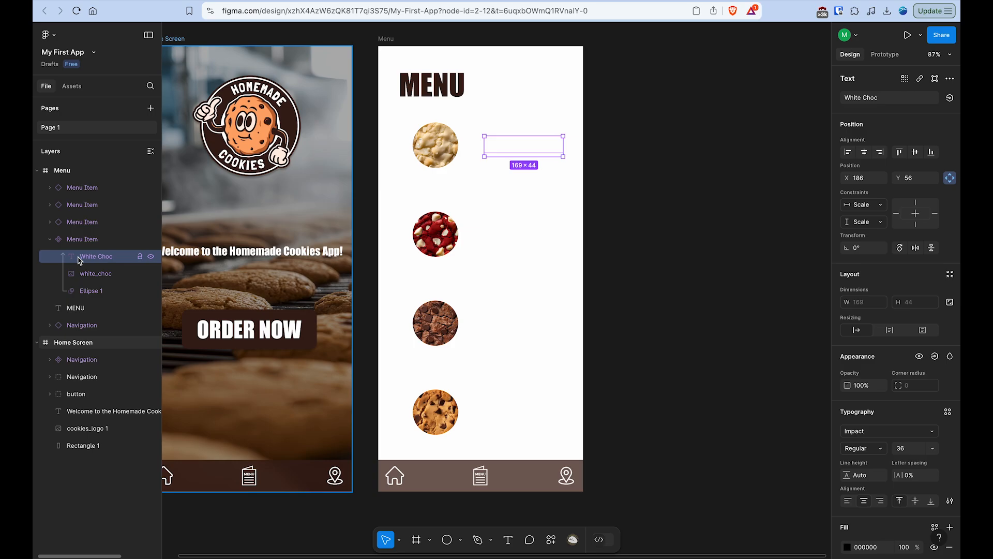
{"action": "left_click_drag", "start_coordinate": [79, 260], "coordinate": [80, 295]}
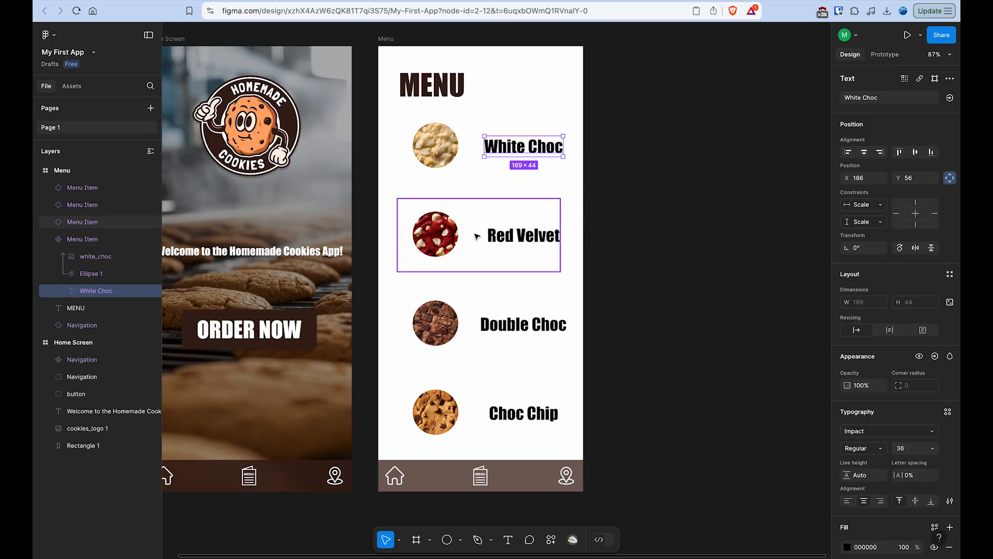
- Nudge the White Choc label in the main Menu Item component closer to the cookie image, to X 170, Y 56
{"action": "left_click", "coordinate": [520, 120]}
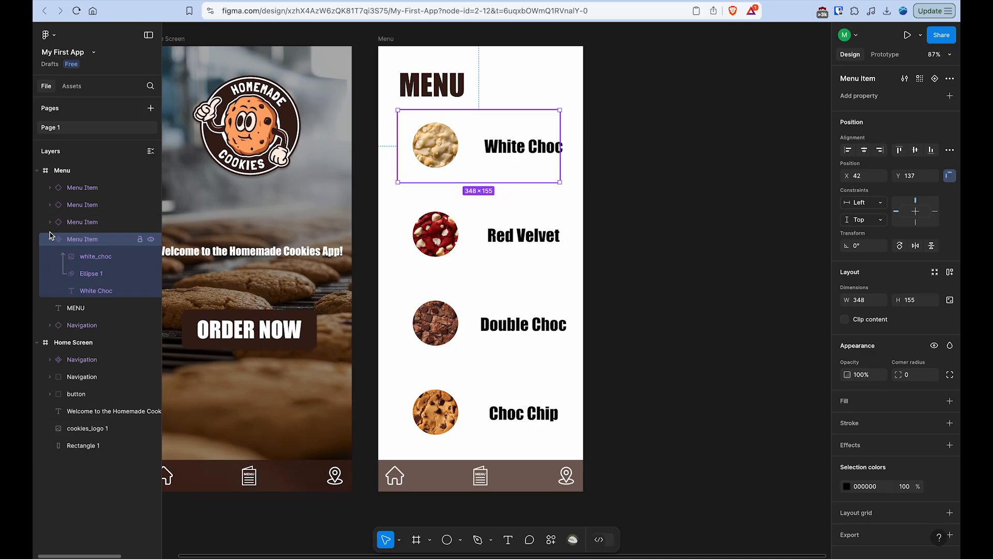
{"action": "left_click", "coordinate": [514, 150]}
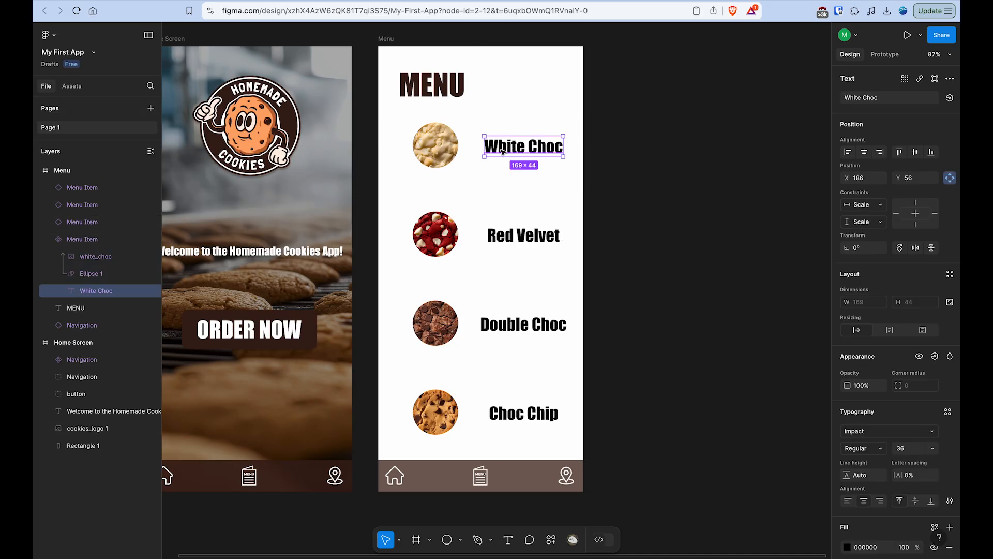
{"action": "key", "text": "Down"}
{"action": "key", "text": "Up"}
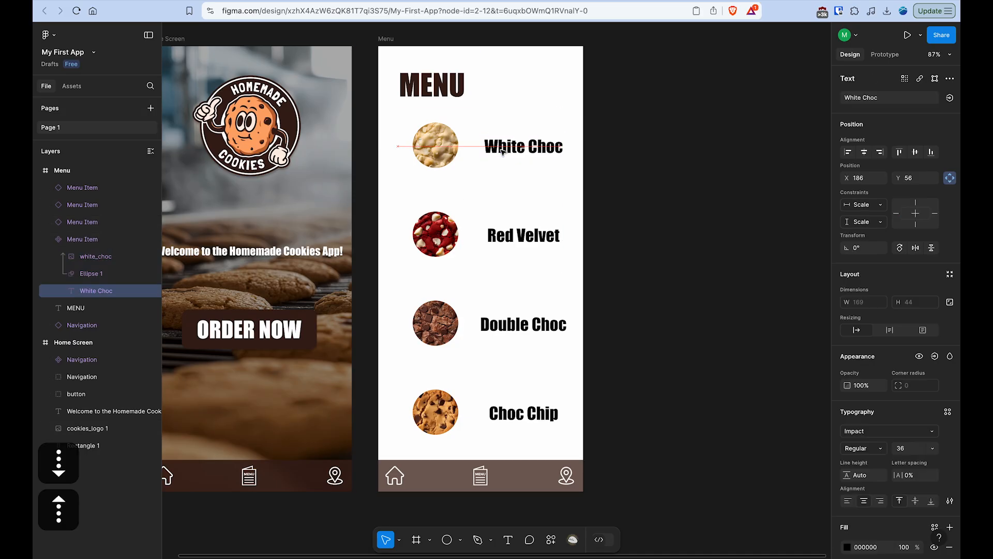
{"action": "key", "text": "Left"}
{"action": "key", "text": "Left"}
{"action": "key", "text": "Left"}
{"action": "key", "text": "Left"}
{"action": "key", "text": "Left"}
{"action": "key", "text": "Left"}
{"action": "key", "text": "Left"}
{"action": "key", "text": "Left"}
{"action": "key", "text": "Left"}
{"action": "key", "text": "Left"}
{"action": "key", "text": "Left"}
{"action": "key", "text": "Left"}
{"action": "key", "text": "Left"}
{"action": "key", "text": "Left"}
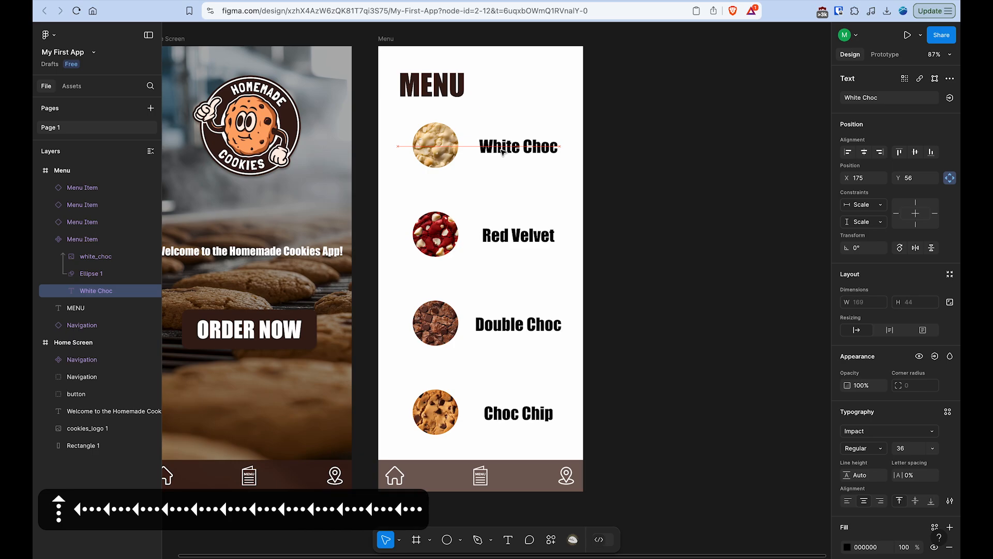
{"action": "key", "text": "Left"}
{"action": "key", "text": "Left"}
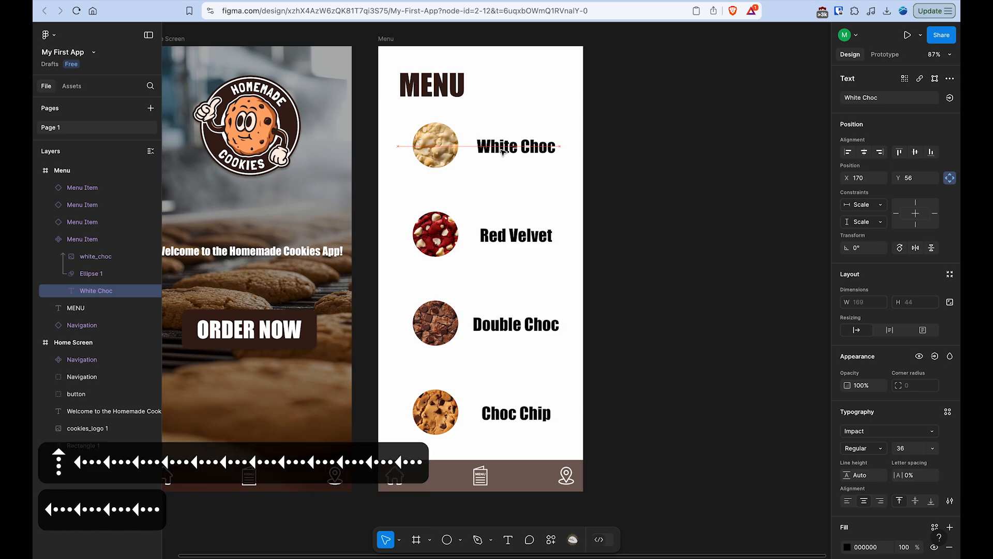